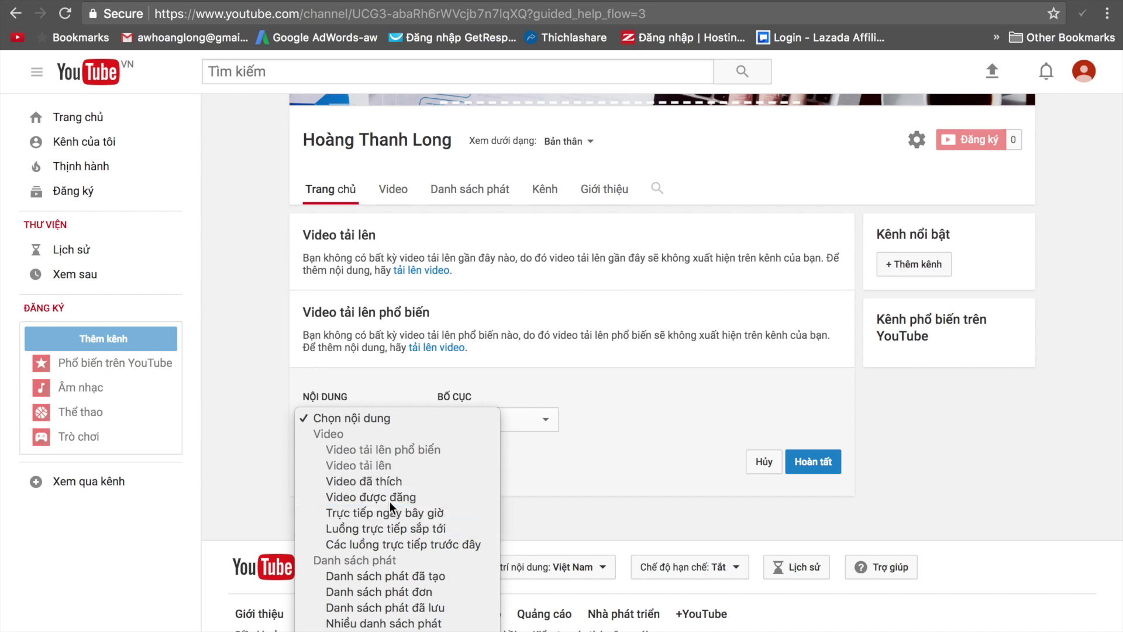
# Add a 'Video được đăng' section to the home page and discard an extra section.
pyautogui.click(390, 501)
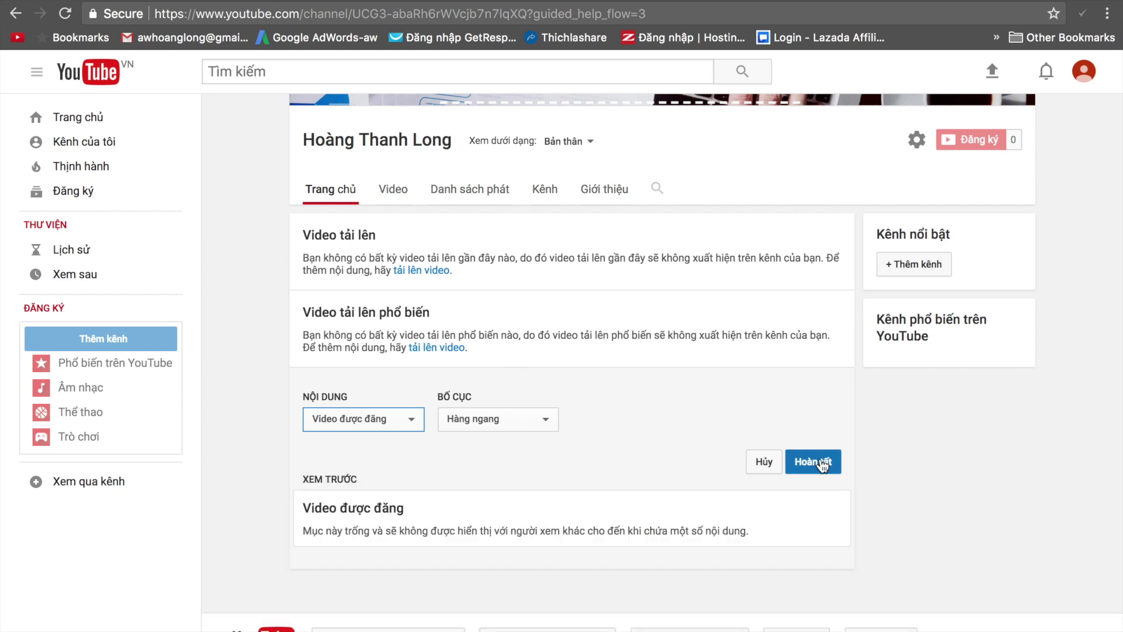
pyautogui.click(822, 465)
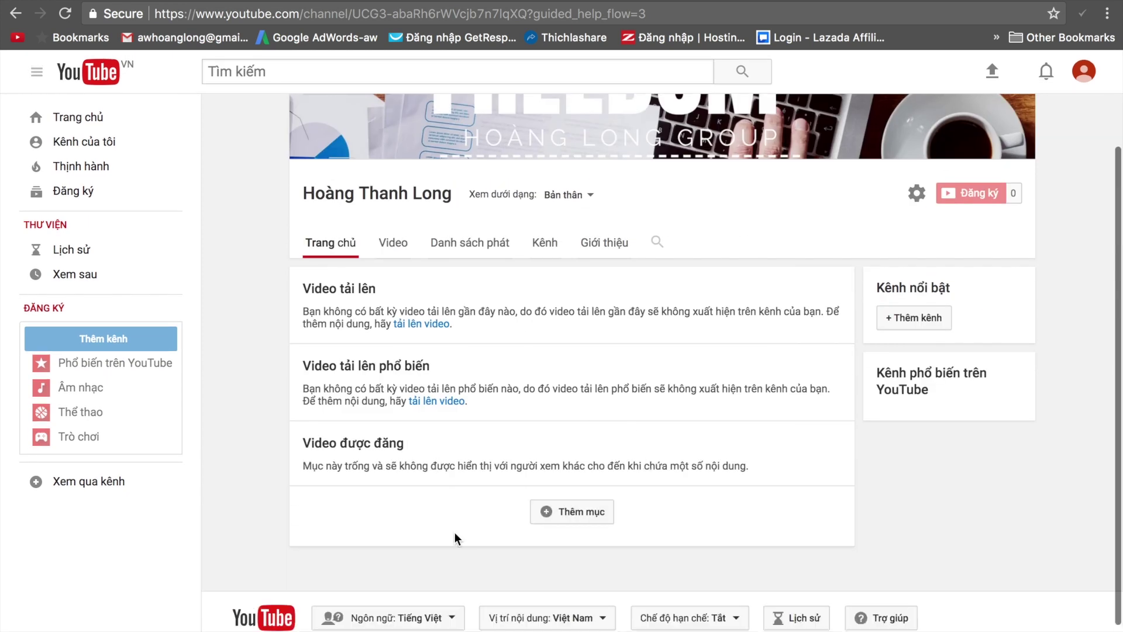
pyautogui.click(602, 512)
pyautogui.click(414, 544)
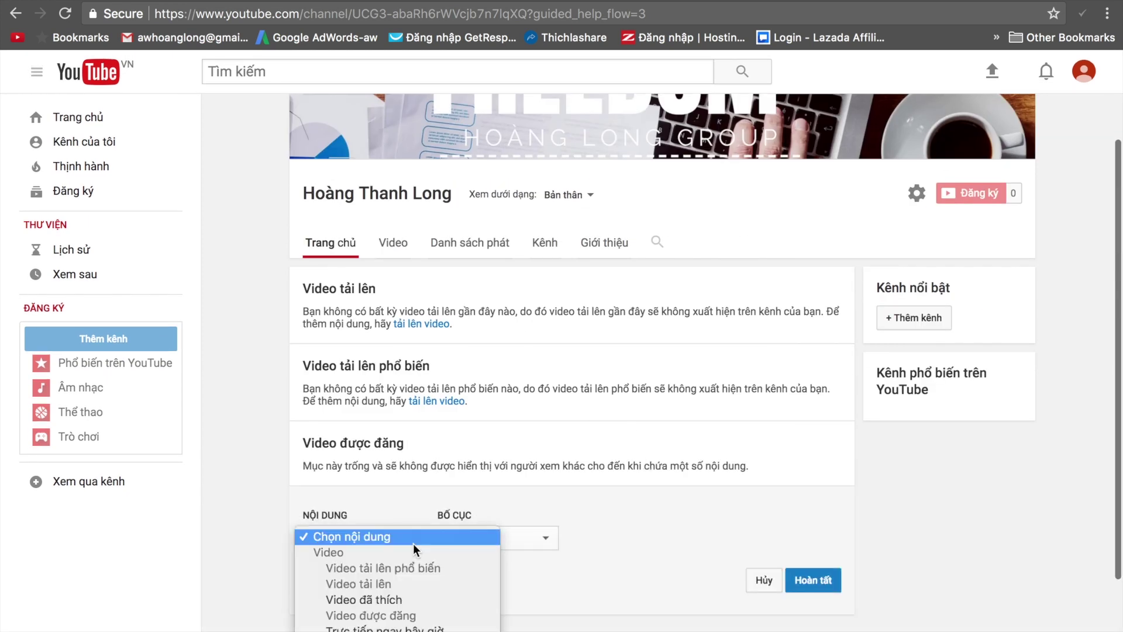
pyautogui.scroll(-3, 413, 543)
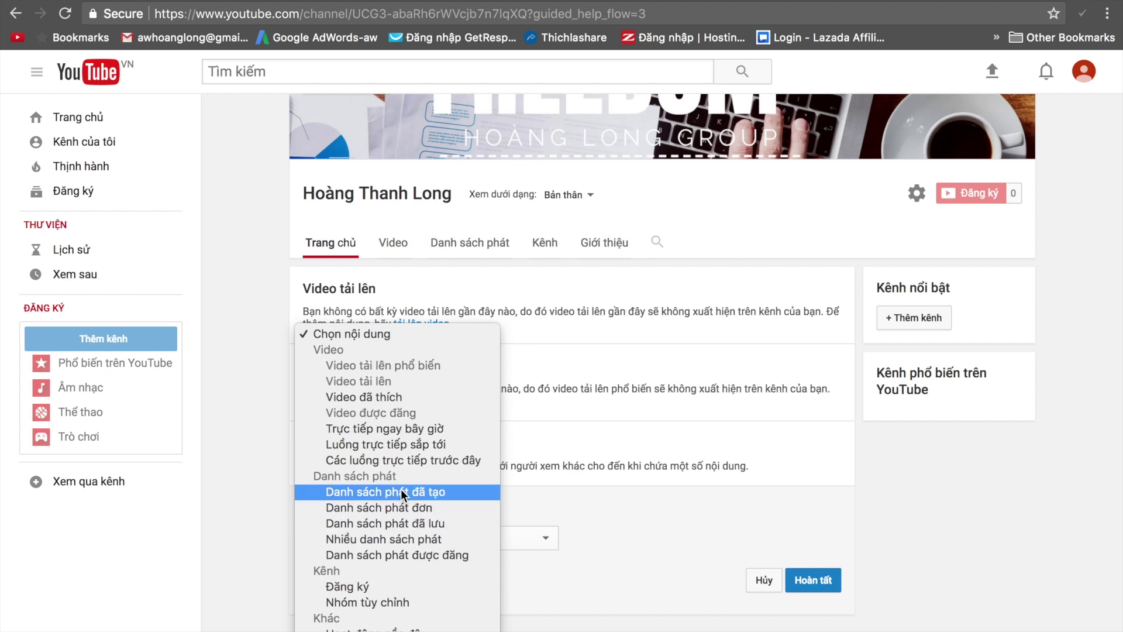
pyautogui.click(605, 544)
pyautogui.click(761, 580)
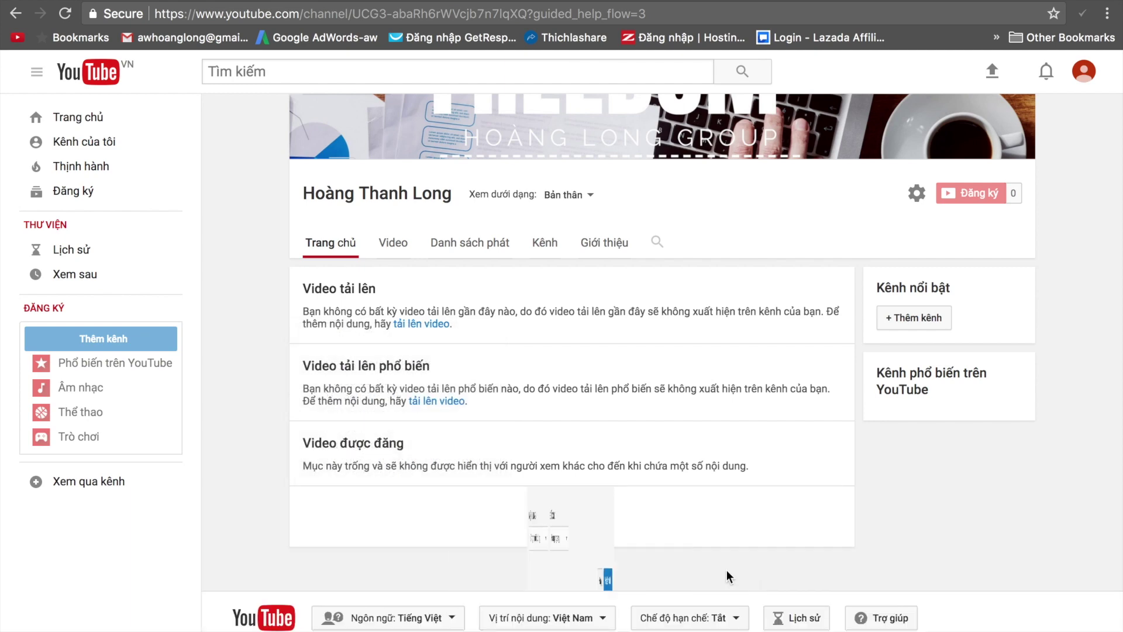
pyautogui.scroll(-3, 486, 499)
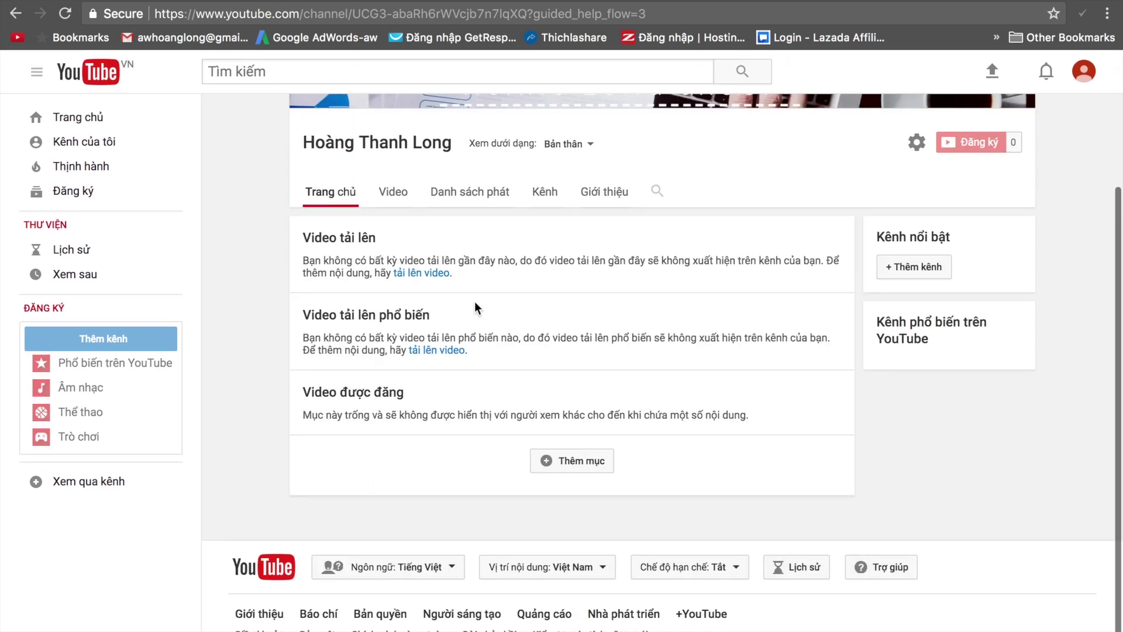
pyautogui.scroll(3, 482, 495)
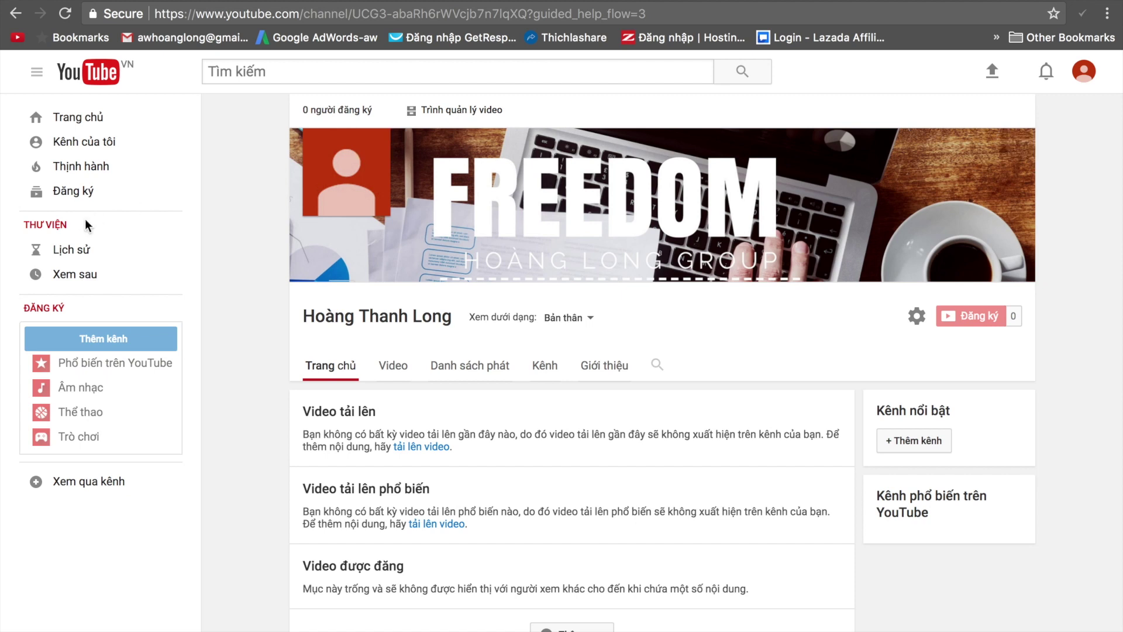
# Go through the video manager to the channel's Trạng thái và tính năng page.
pyautogui.click(127, 339)
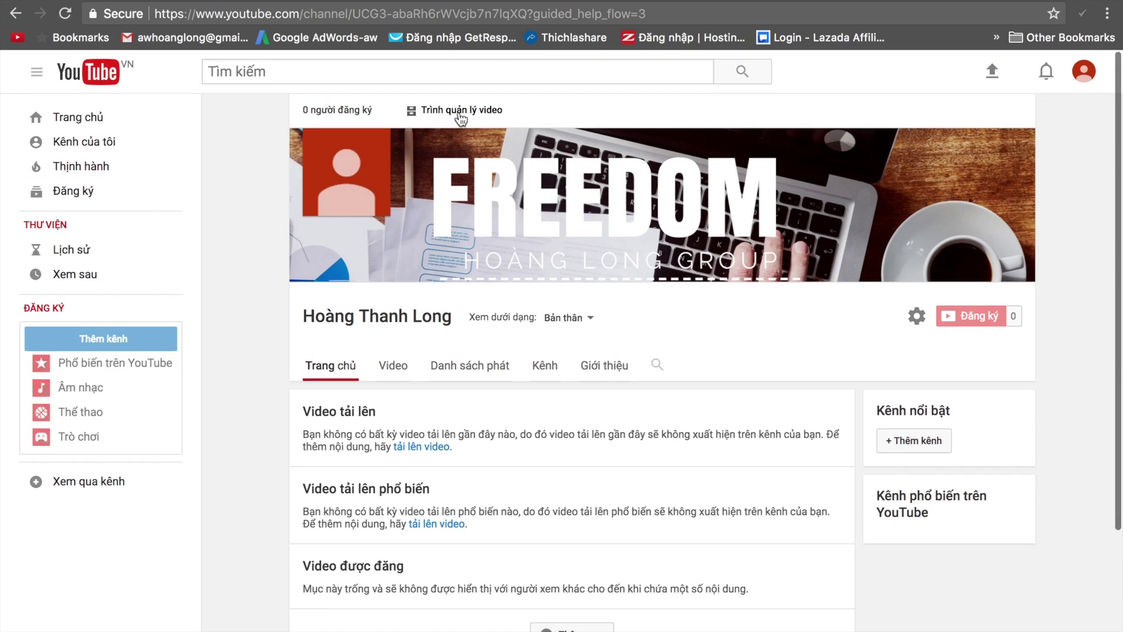
pyautogui.click(462, 114)
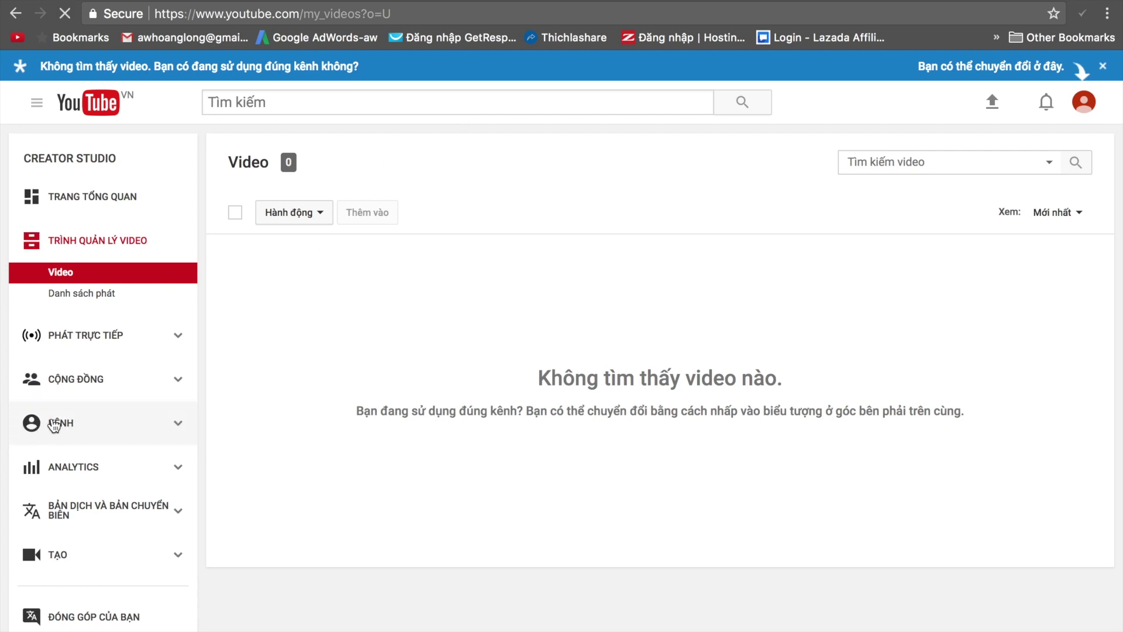
pyautogui.scroll(-3, 308, 368)
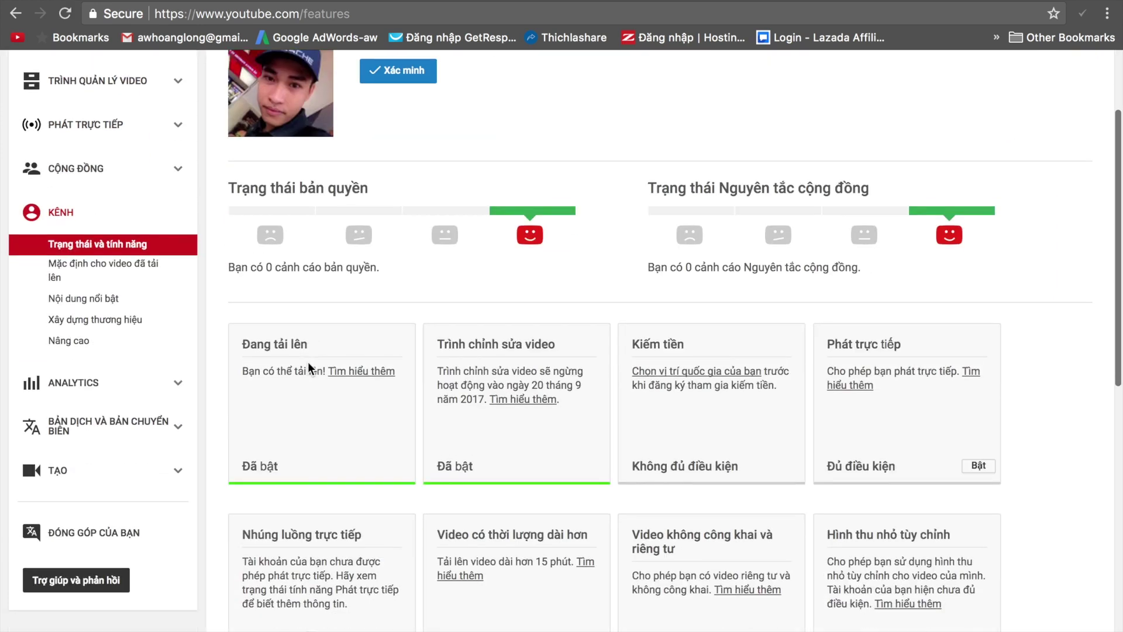
pyautogui.scroll(-3, 309, 367)
pyautogui.scroll(4, 136, 368)
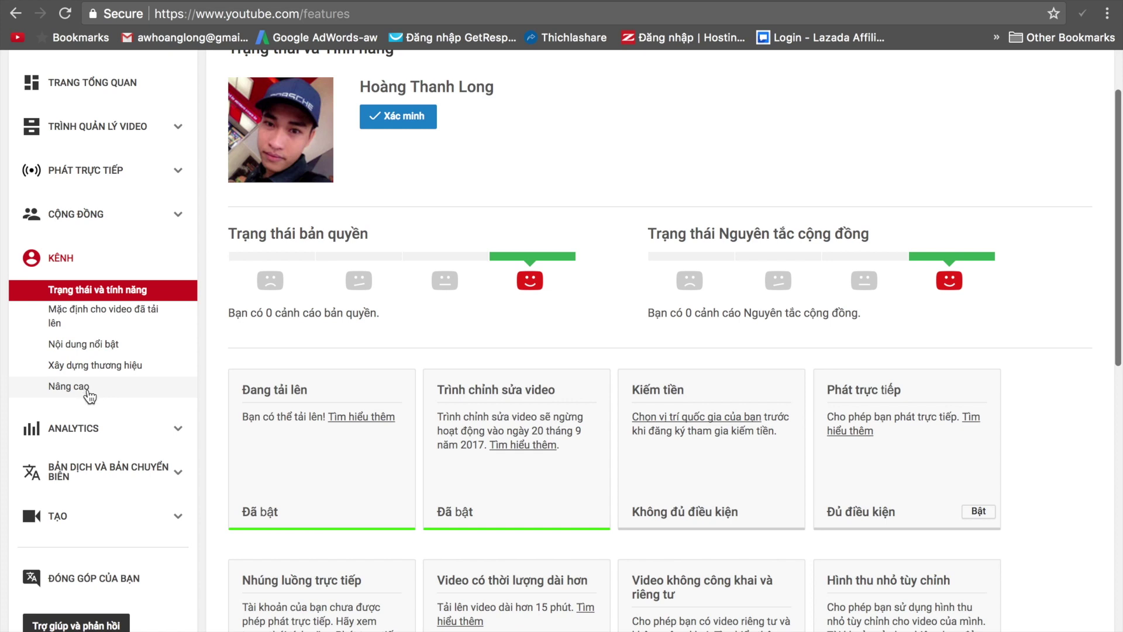
# Set upload defaults to Không công khai privacy and the Khoa học và Công nghệ category.
pyautogui.click(94, 315)
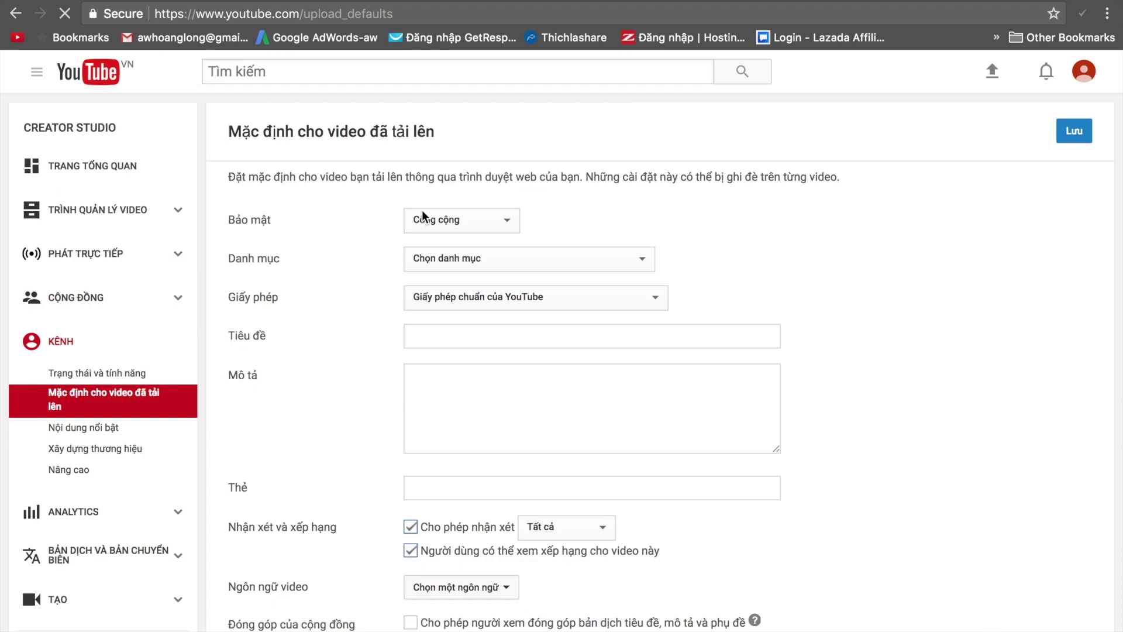
pyautogui.doubleClick(266, 218)
pyautogui.click(462, 221)
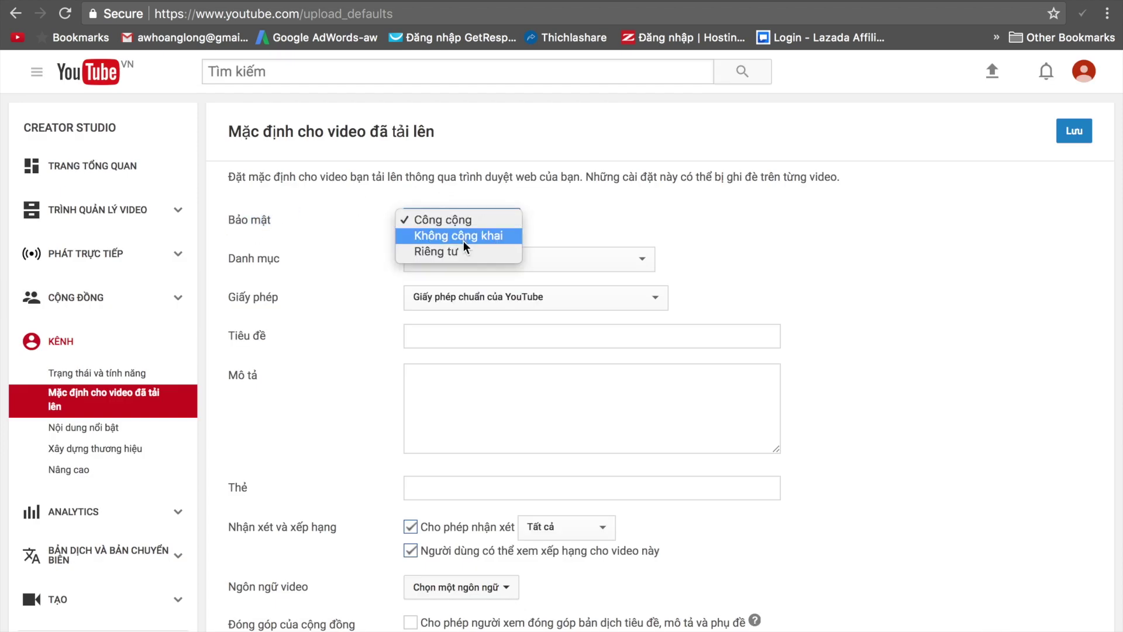
pyautogui.click(465, 239)
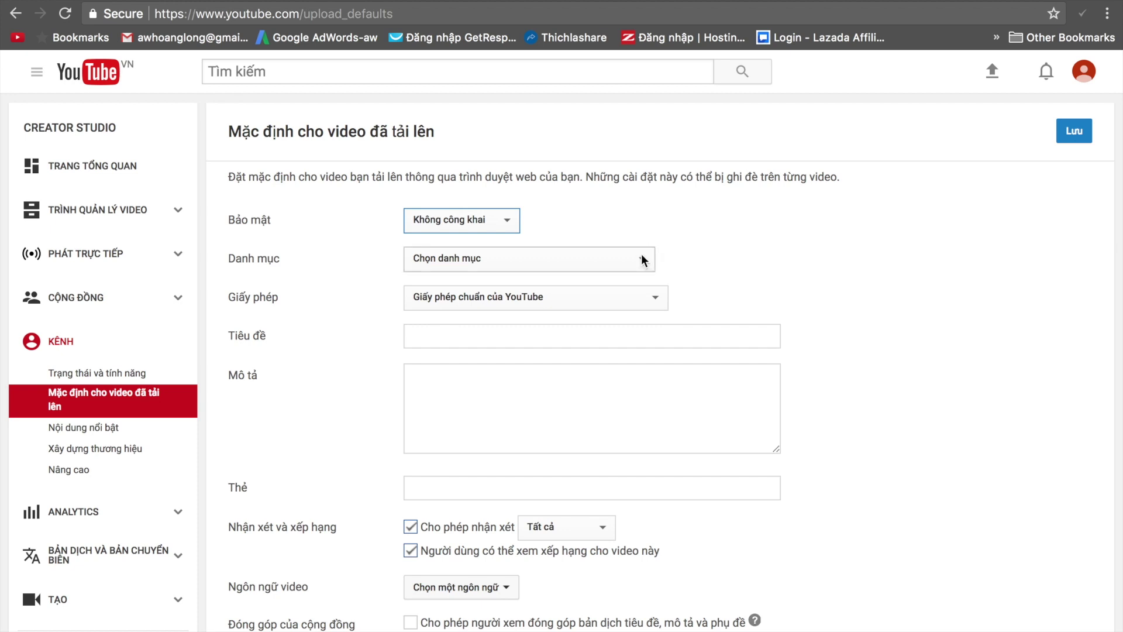
pyautogui.click(481, 260)
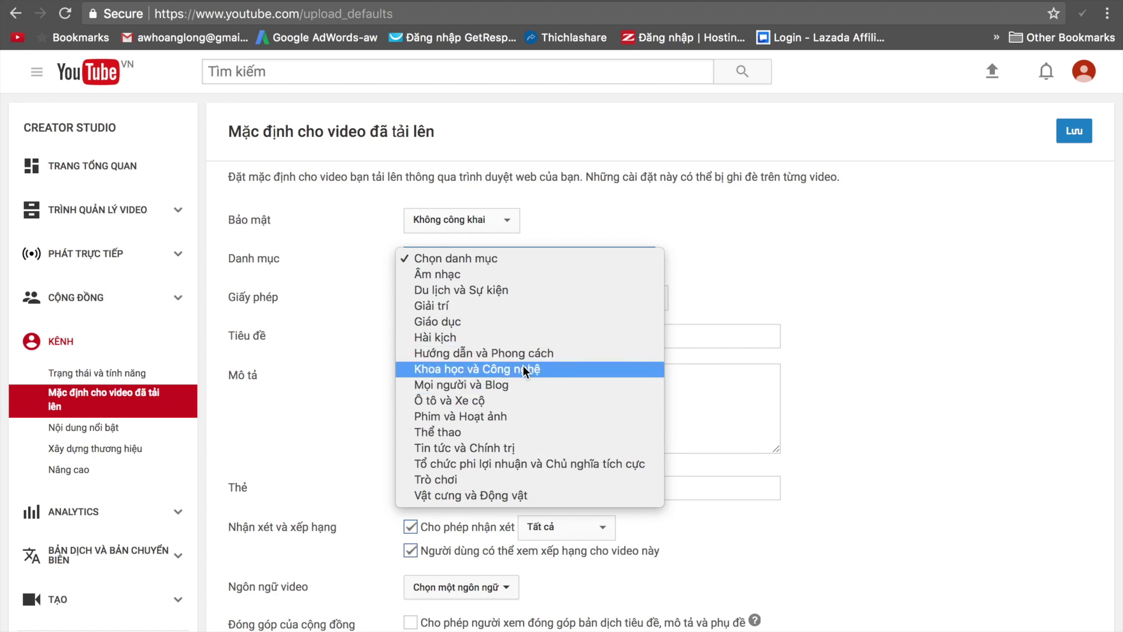
pyautogui.click(438, 369)
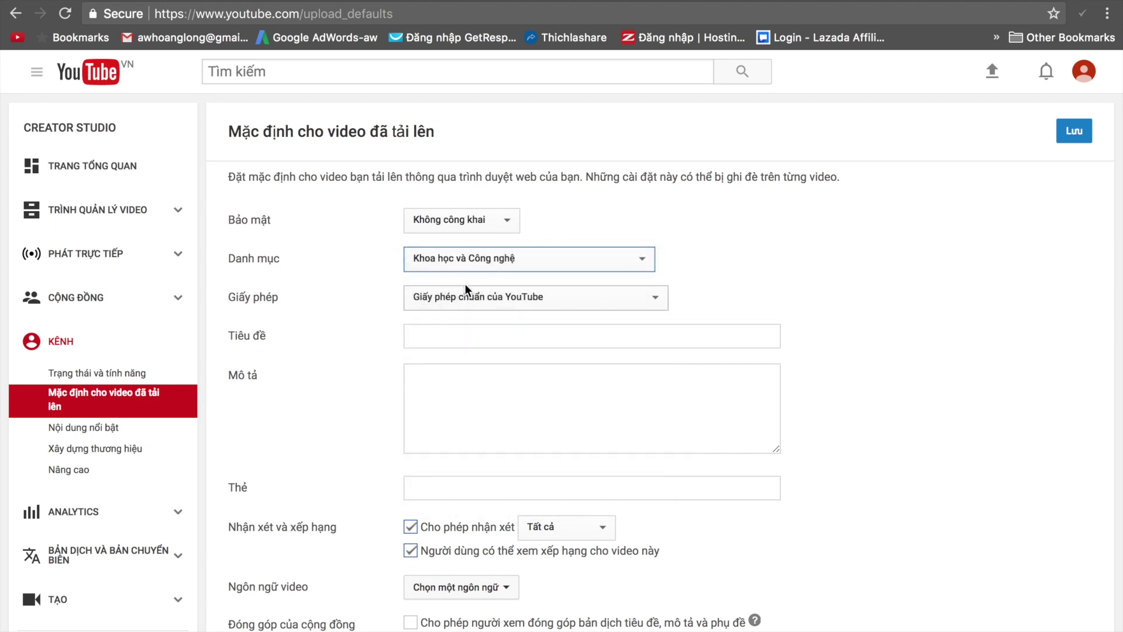
# Review the remaining default fields, including tags, and save the upload defaults.
pyautogui.click(231, 297)
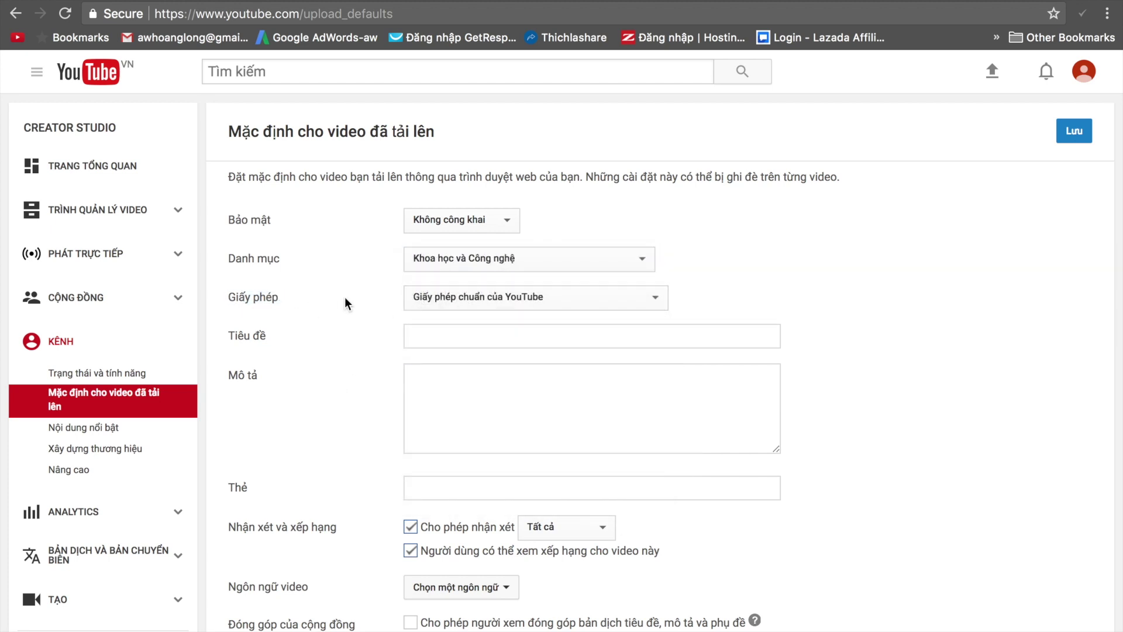
pyautogui.scroll(-1, 278, 424)
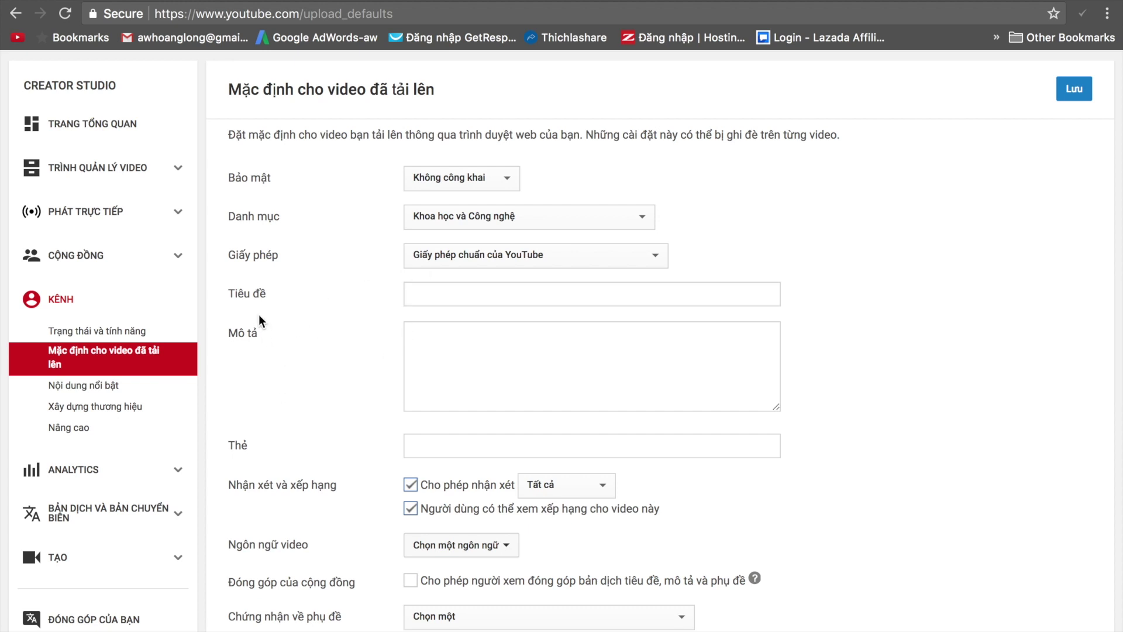
pyautogui.scroll(-1, 310, 405)
pyautogui.click(411, 389)
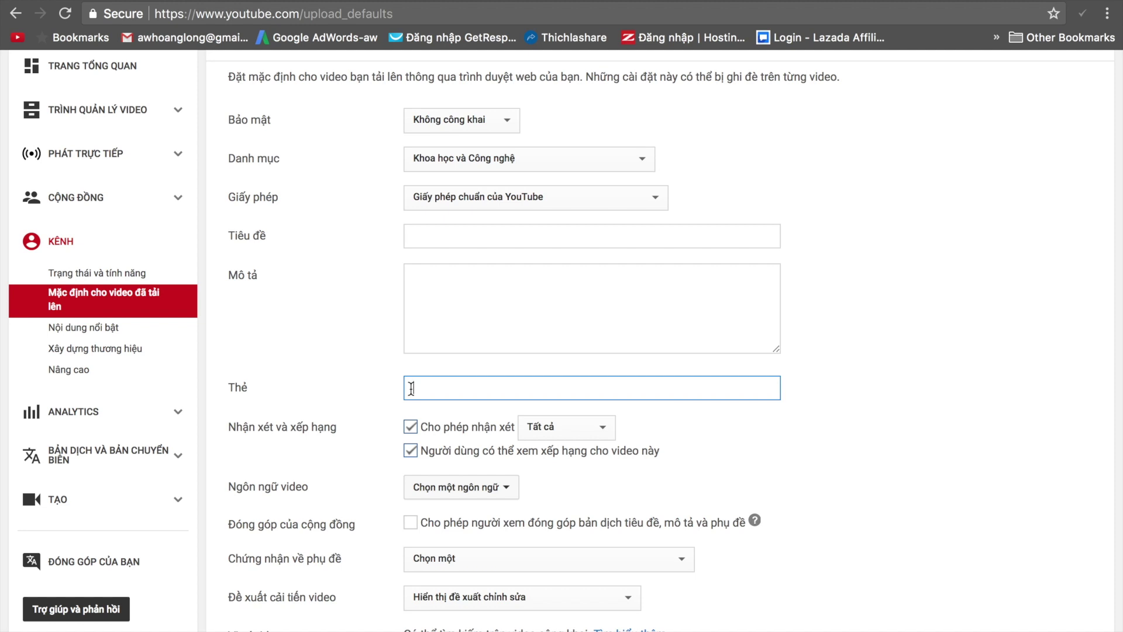
pyautogui.scroll(-1, 410, 383)
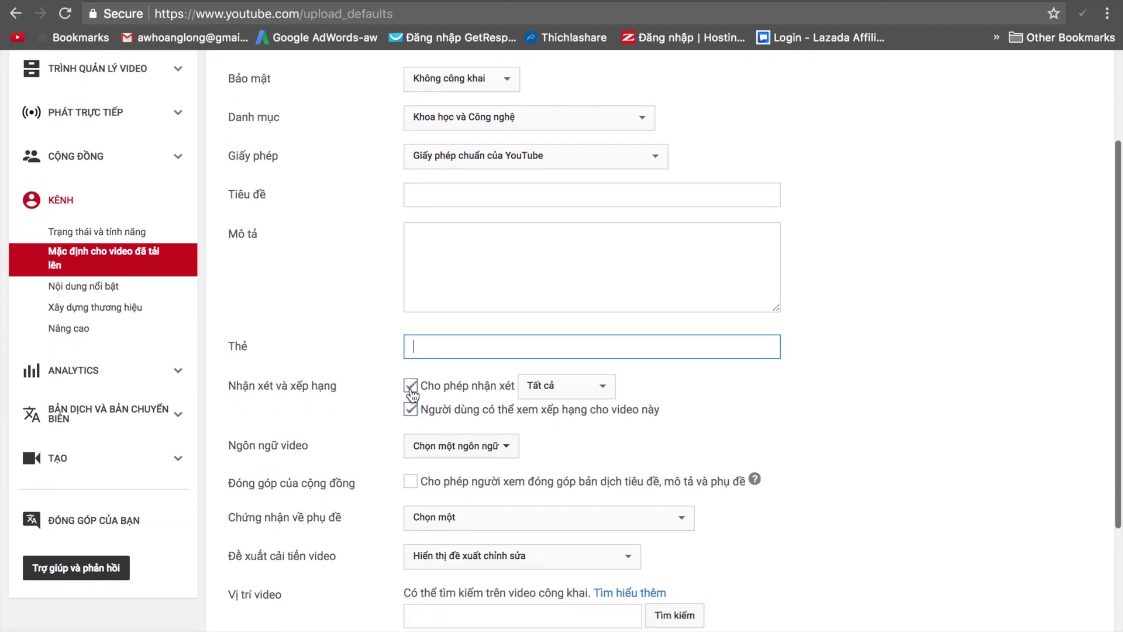
pyautogui.scroll(-1, 401, 488)
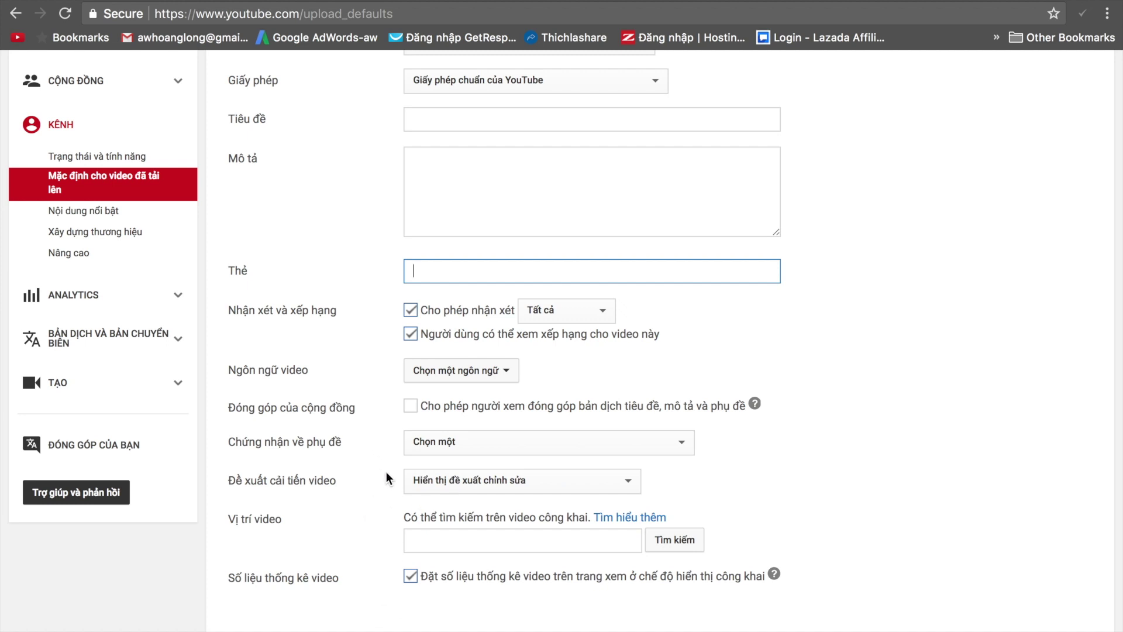
pyautogui.scroll(4, 391, 588)
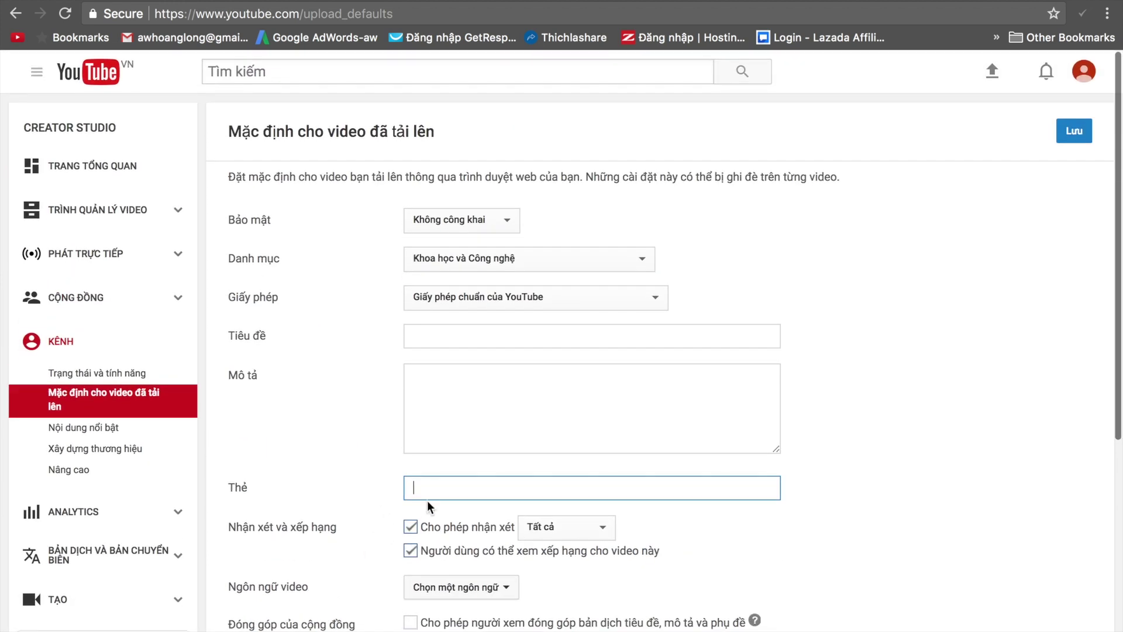
pyautogui.click(1081, 138)
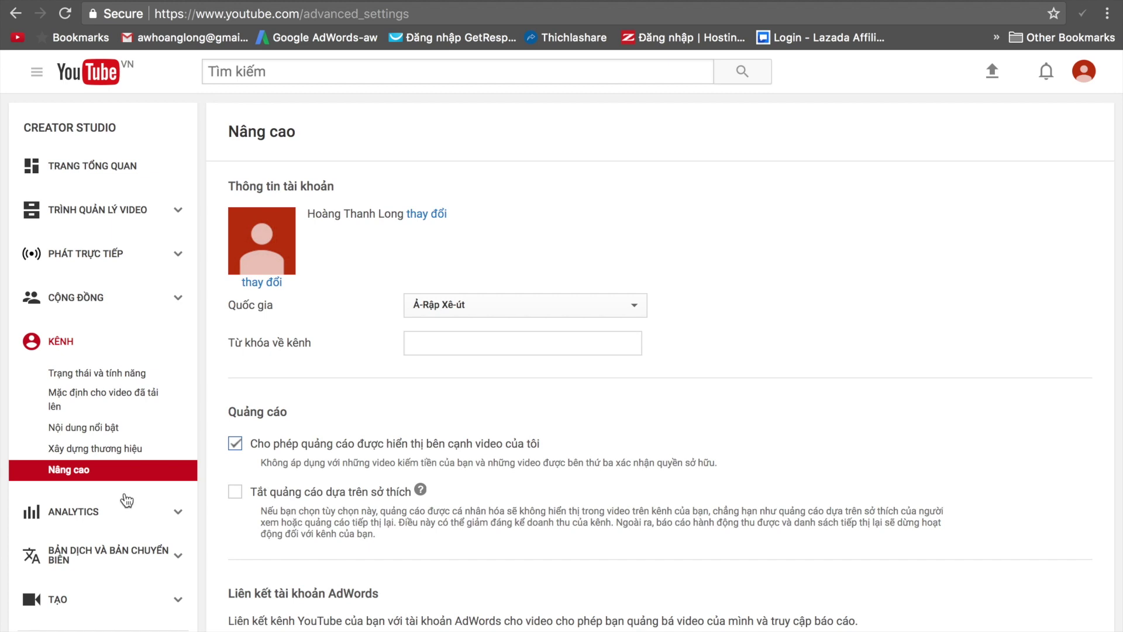
pyautogui.scroll(-2, 572, 403)
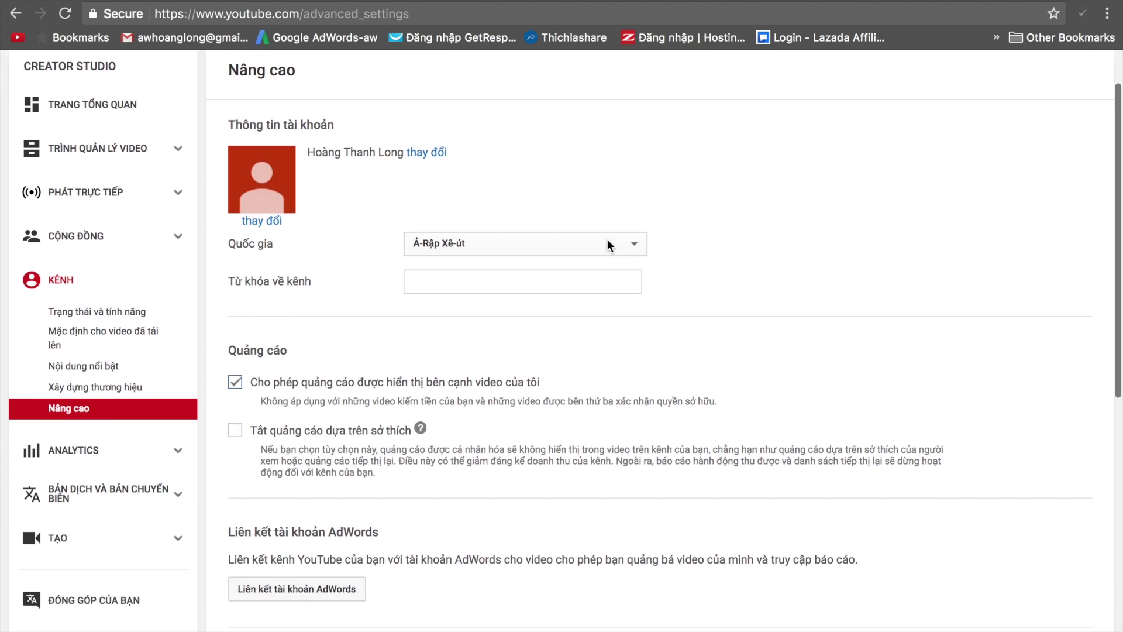
pyautogui.click(612, 240)
pyautogui.click(738, 221)
pyautogui.click(637, 246)
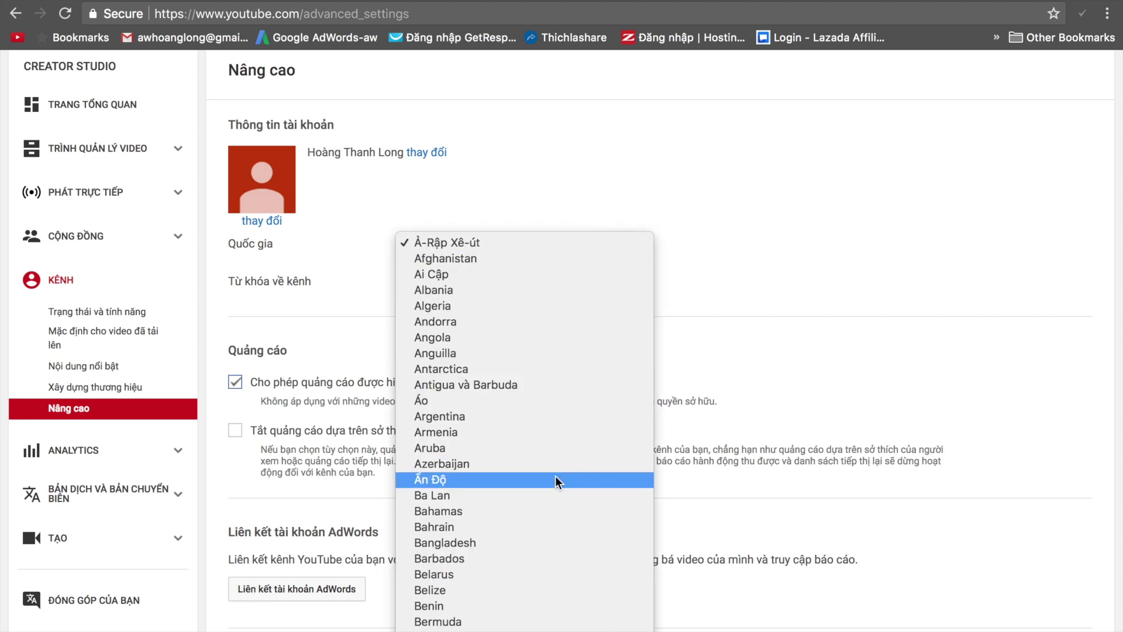
pyautogui.scroll(-20, 556, 479)
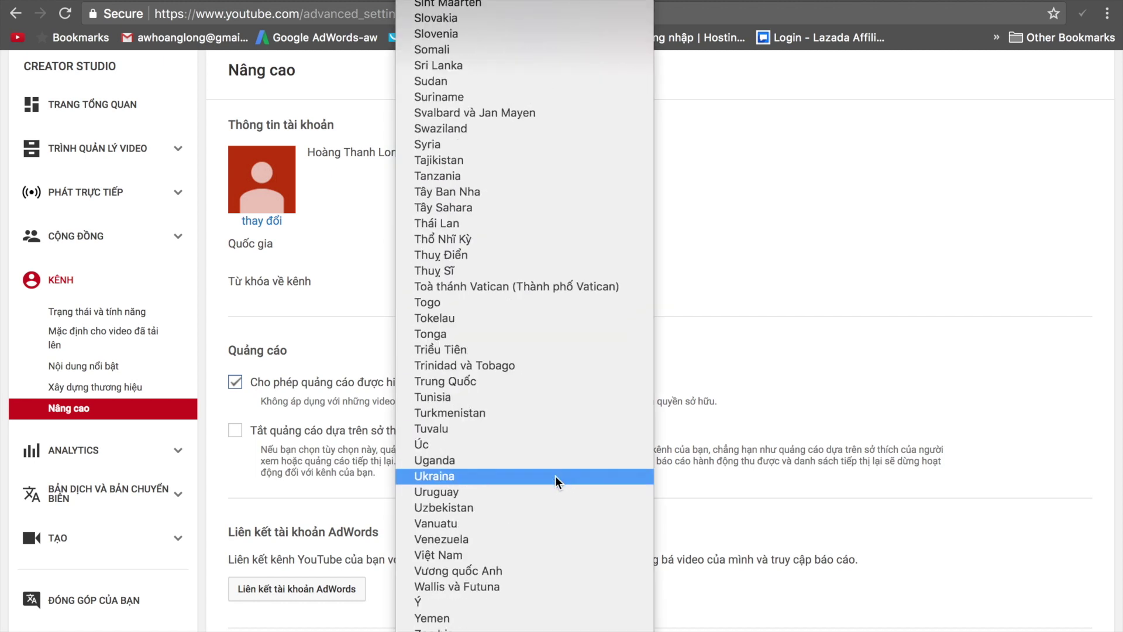
pyautogui.scroll(20, 556, 481)
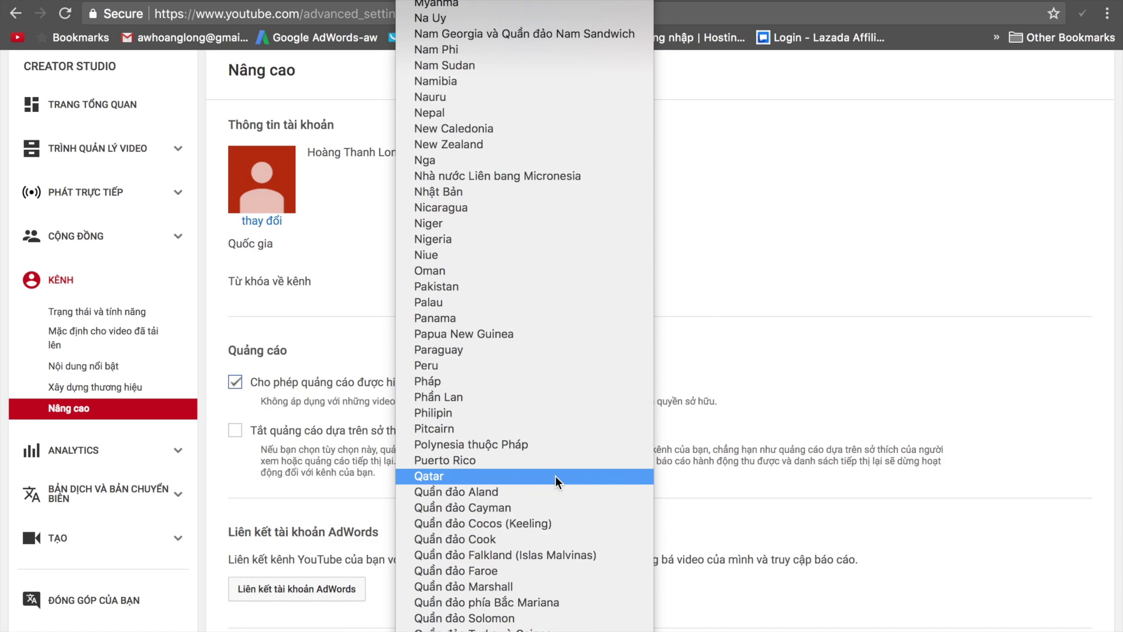
pyautogui.scroll(20, 557, 481)
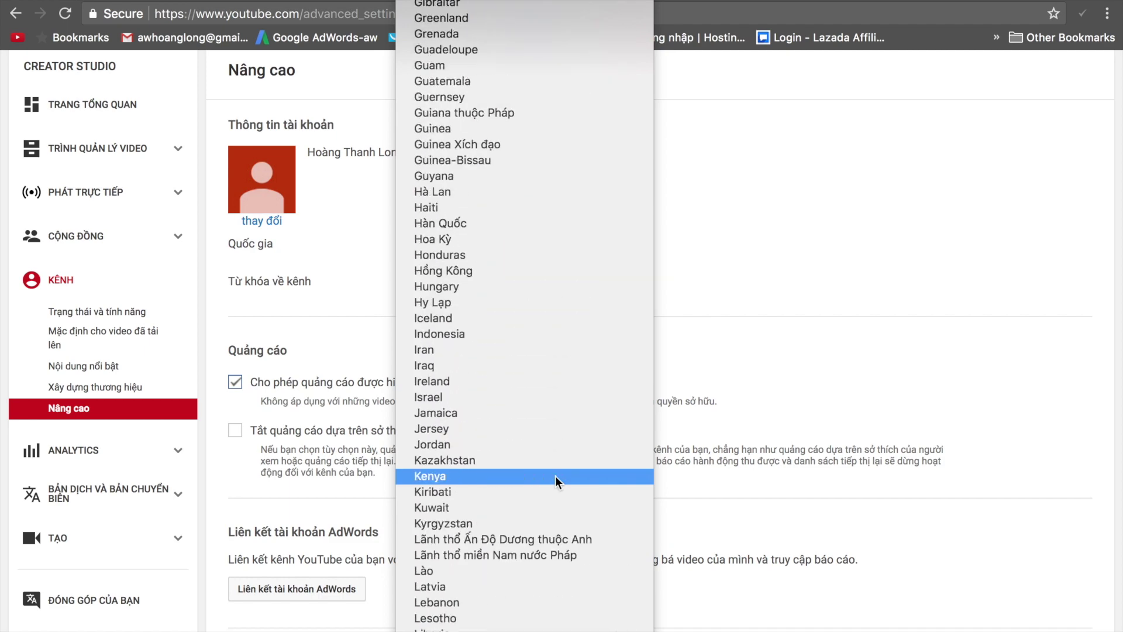
pyautogui.scroll(20, 556, 480)
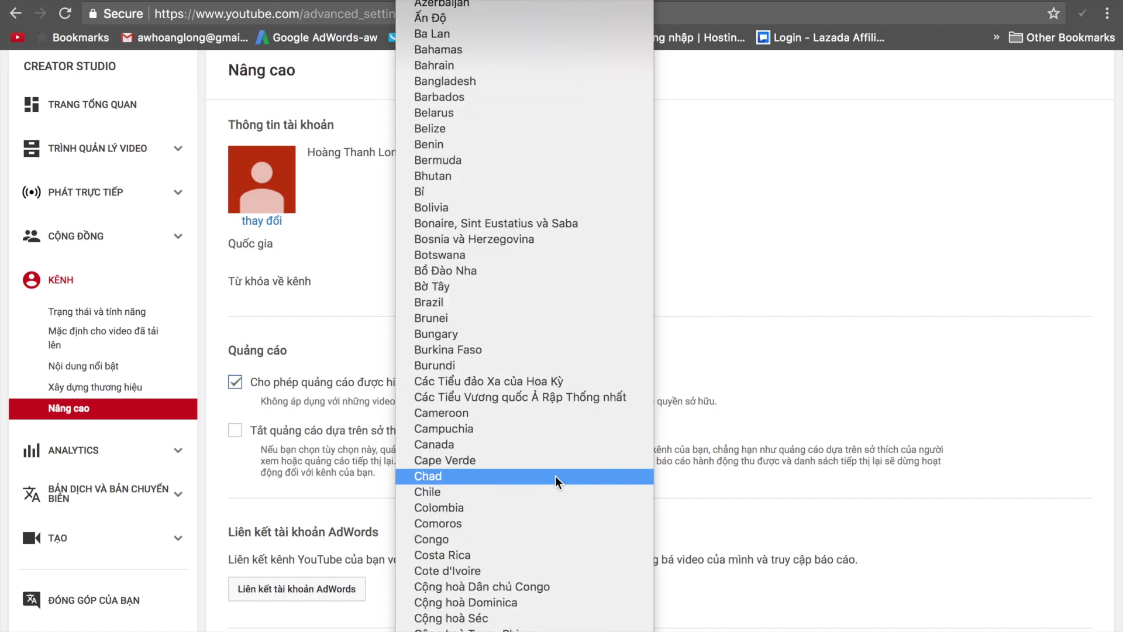
pyautogui.scroll(6, 556, 481)
pyautogui.scroll(-20, 556, 481)
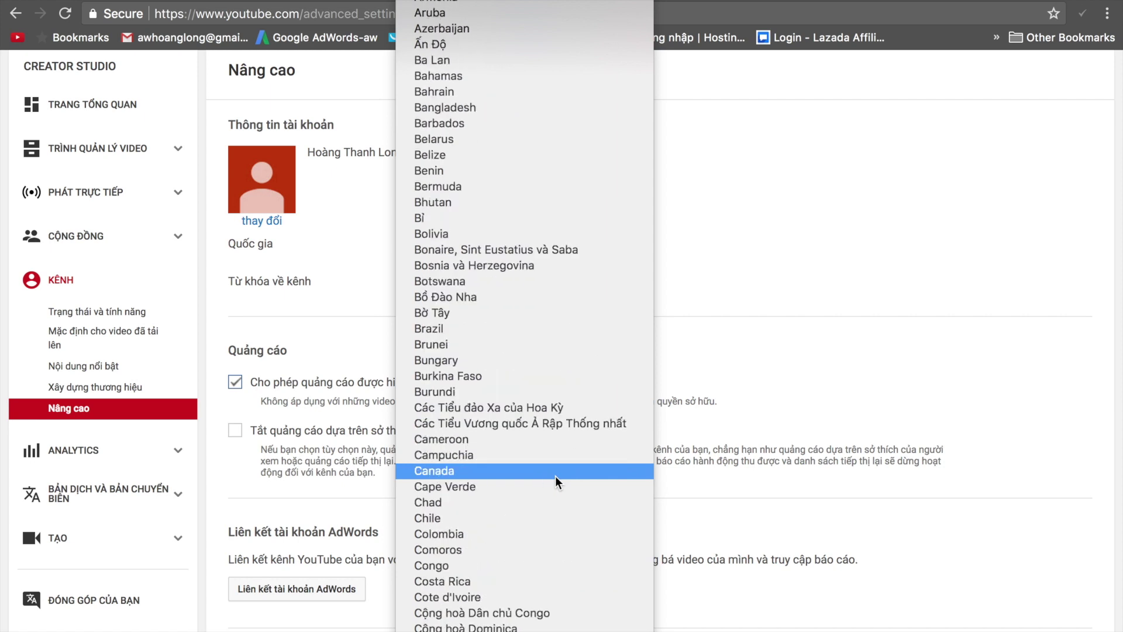
pyautogui.scroll(-13, 557, 481)
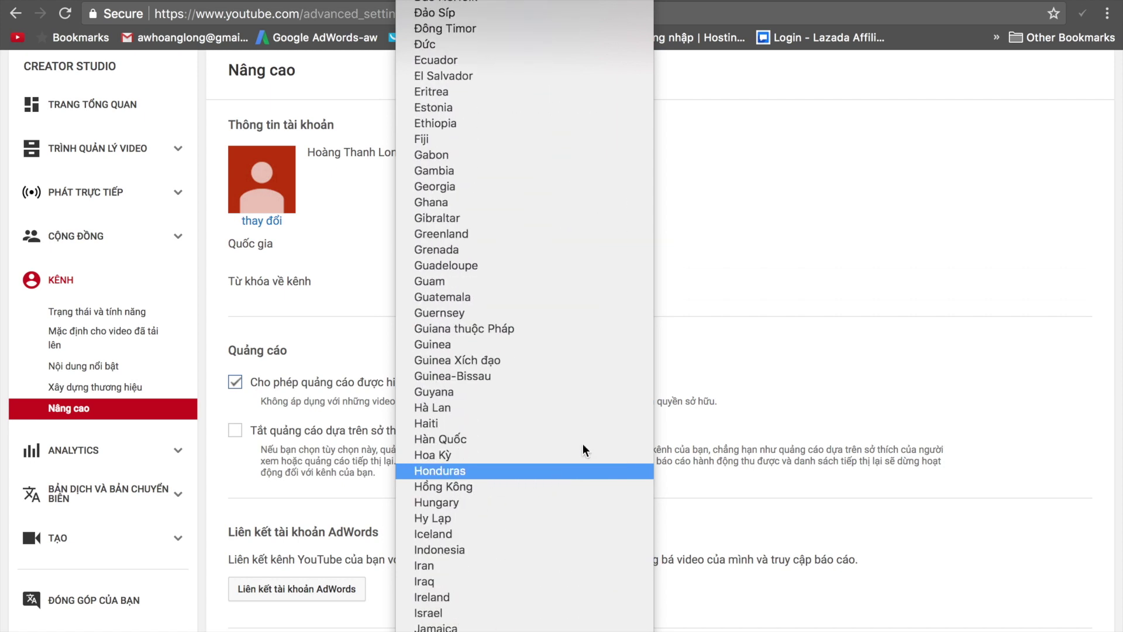
pyautogui.scroll(-15, 527, 523)
pyautogui.scroll(-20, 481, 525)
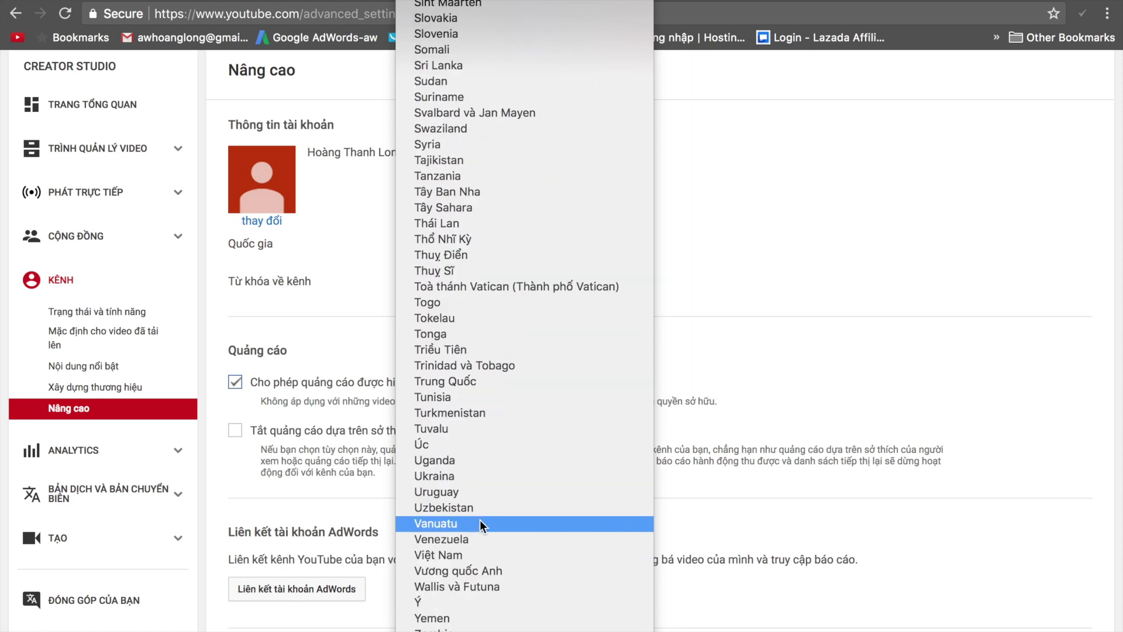
pyautogui.scroll(20, 481, 525)
pyautogui.scroll(20, 481, 525)
pyautogui.scroll(15, 481, 525)
pyautogui.scroll(4, 481, 525)
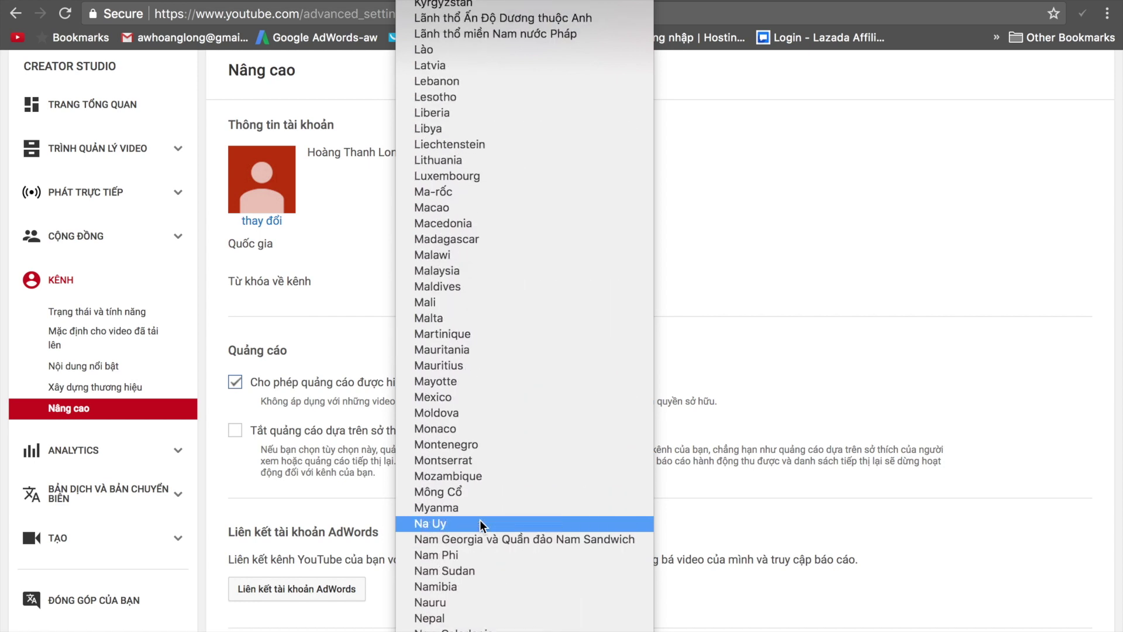
pyautogui.scroll(20, 481, 525)
pyautogui.scroll(20, 481, 524)
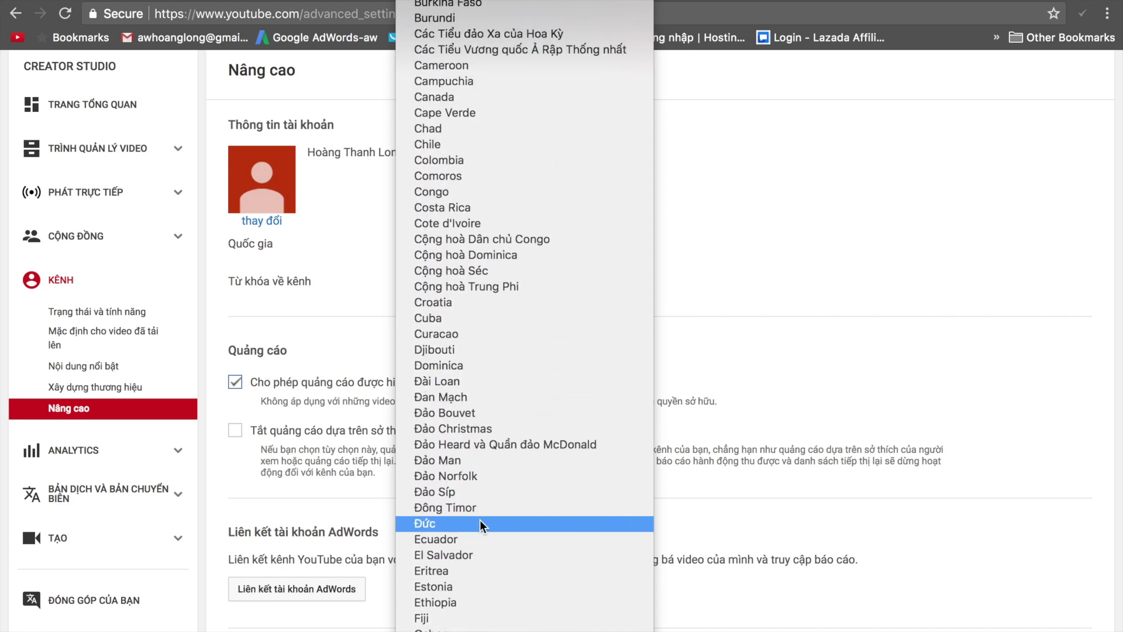
pyautogui.scroll(-19, 481, 525)
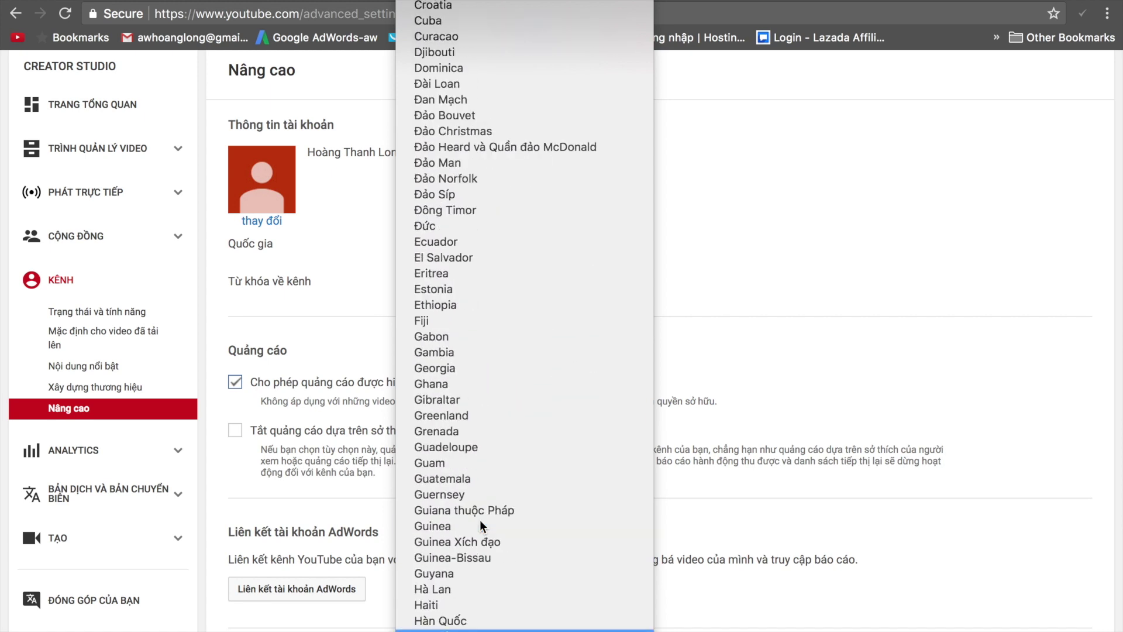
pyautogui.press('Escape')
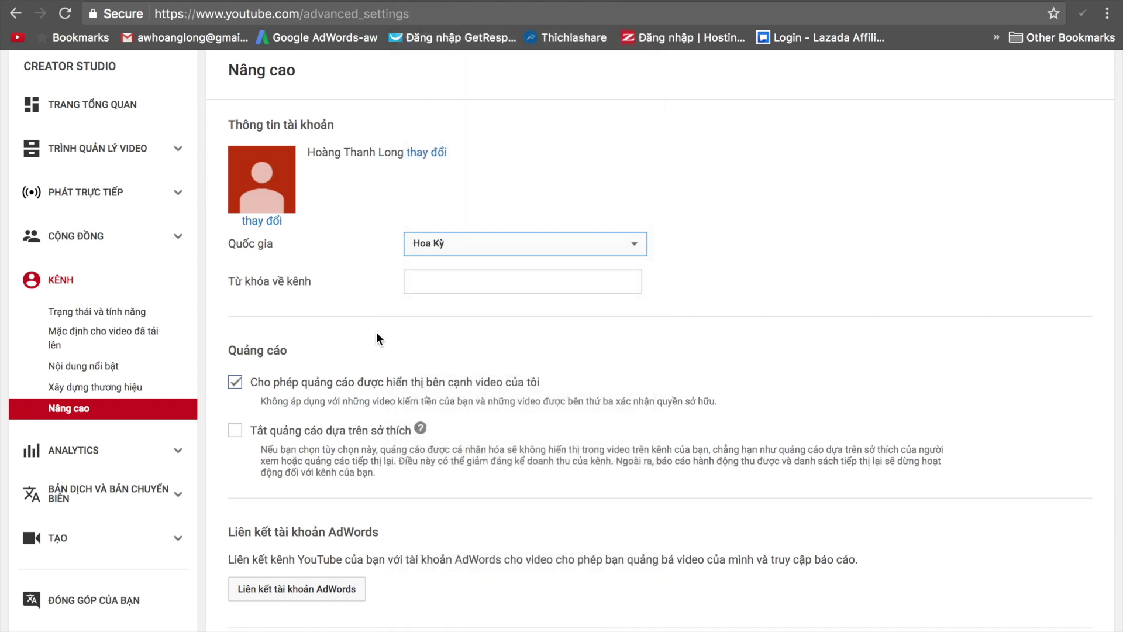
# Leave the channel keywords empty and move to the bottom of the Nâng cao page.
pyautogui.click(444, 289)
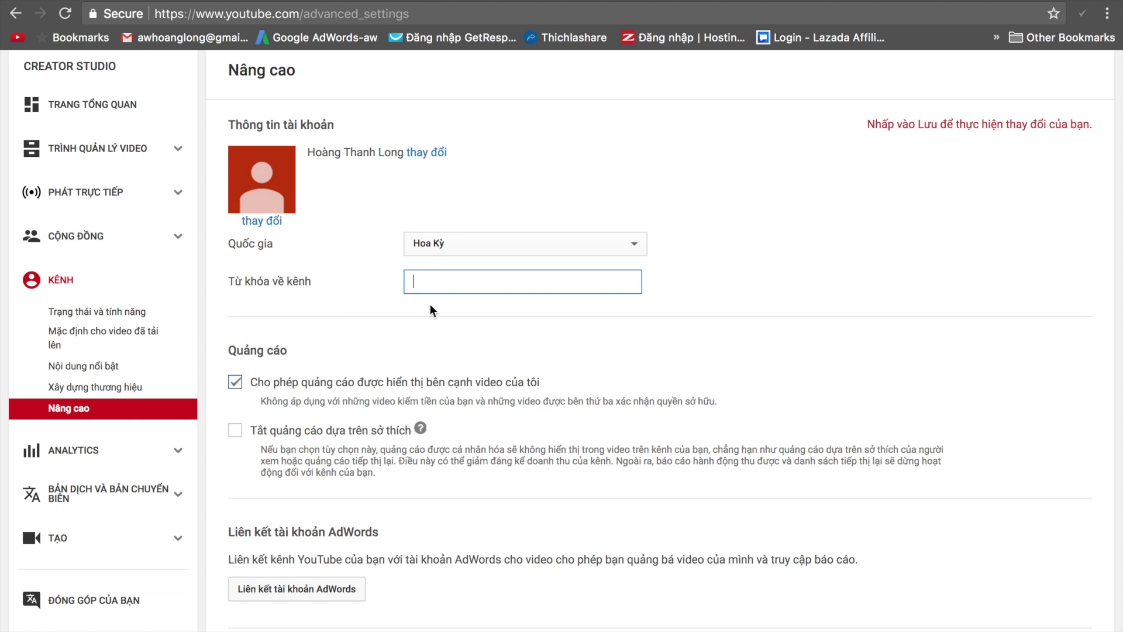
pyautogui.click(378, 361)
pyautogui.scroll(-2, 378, 364)
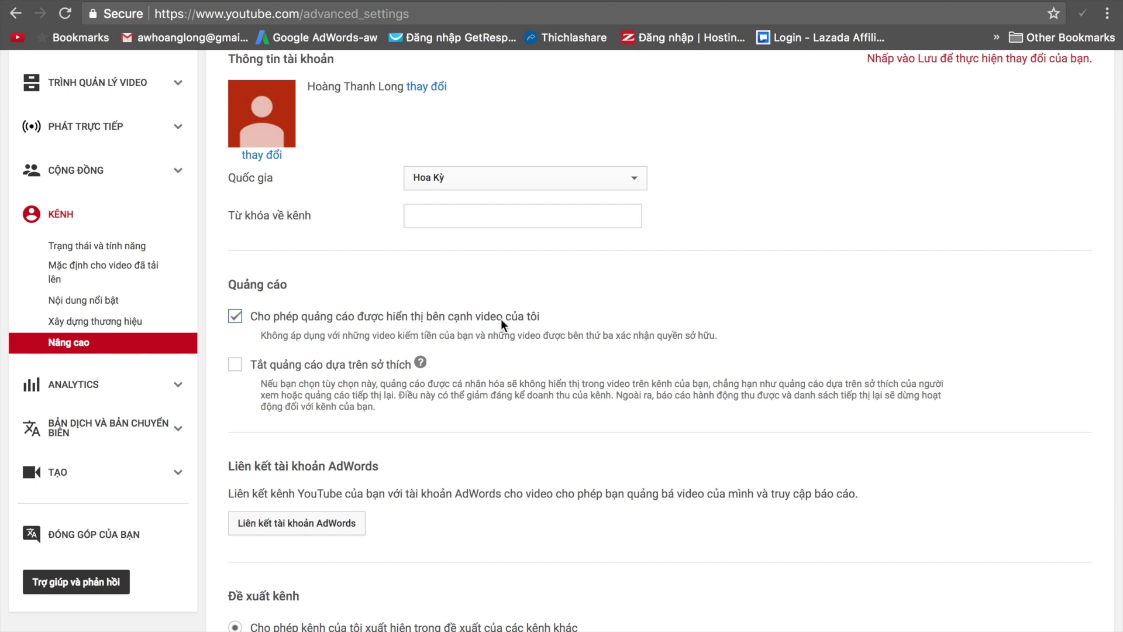
pyautogui.scroll(-3, 529, 413)
pyautogui.scroll(-2, 528, 406)
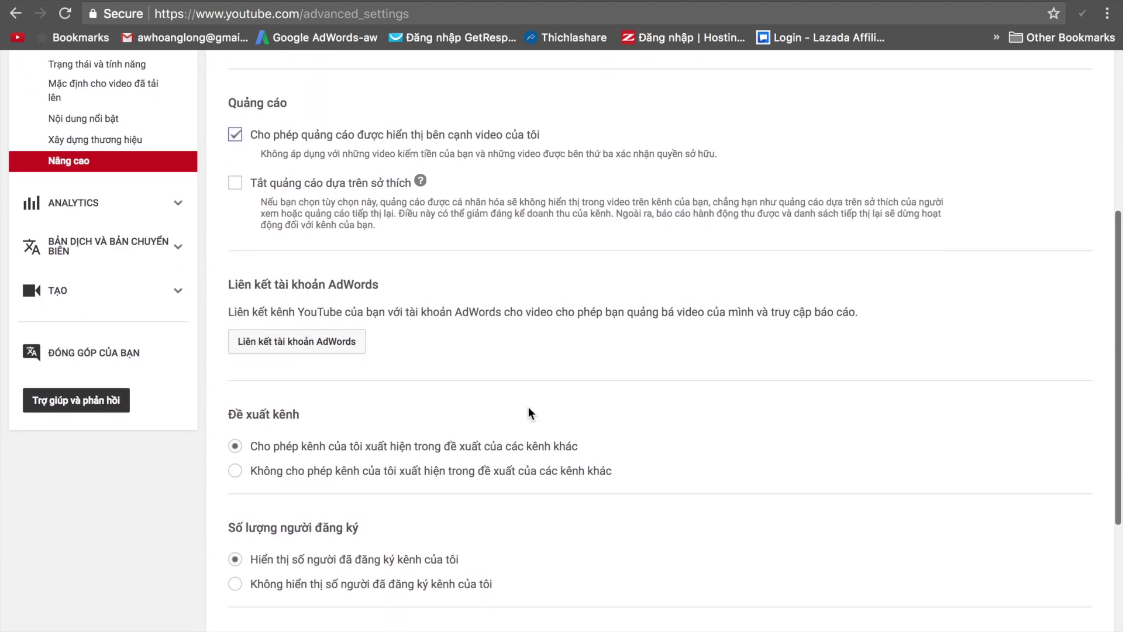
pyautogui.scroll(-4, 492, 373)
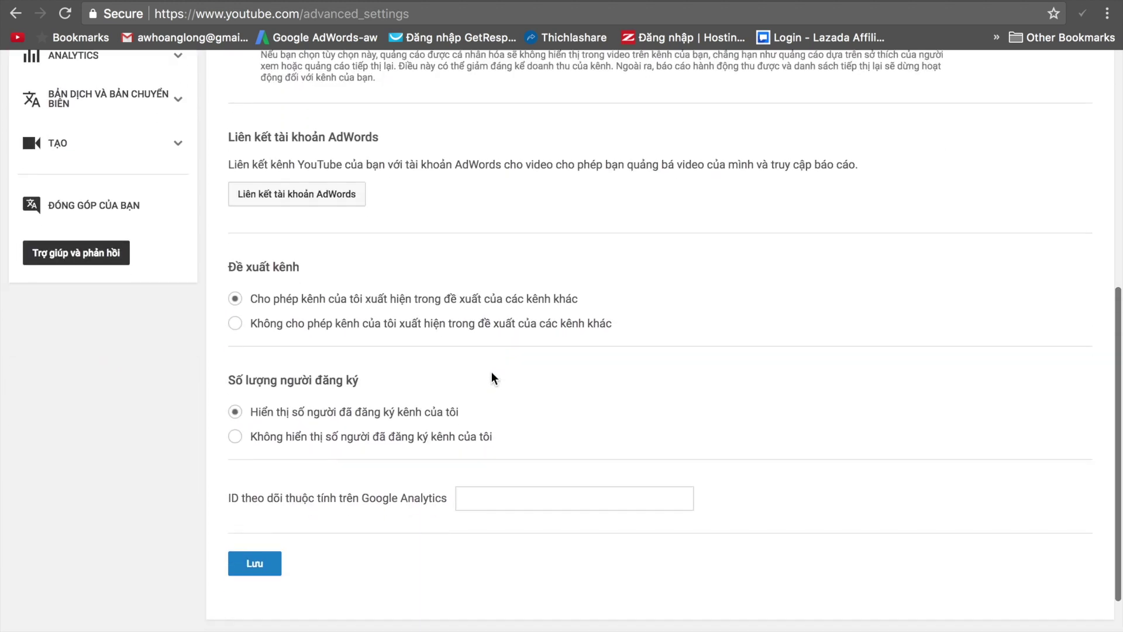
pyautogui.scroll(2, 491, 378)
pyautogui.scroll(1, 492, 372)
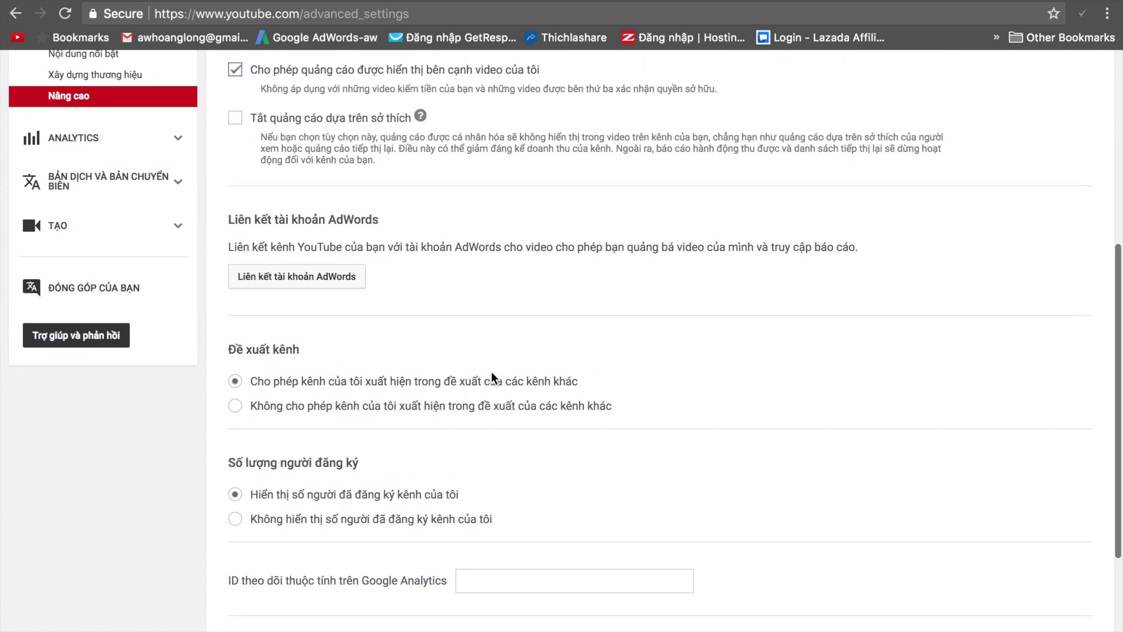
pyautogui.scroll(-3, 491, 377)
pyautogui.scroll(10, 491, 378)
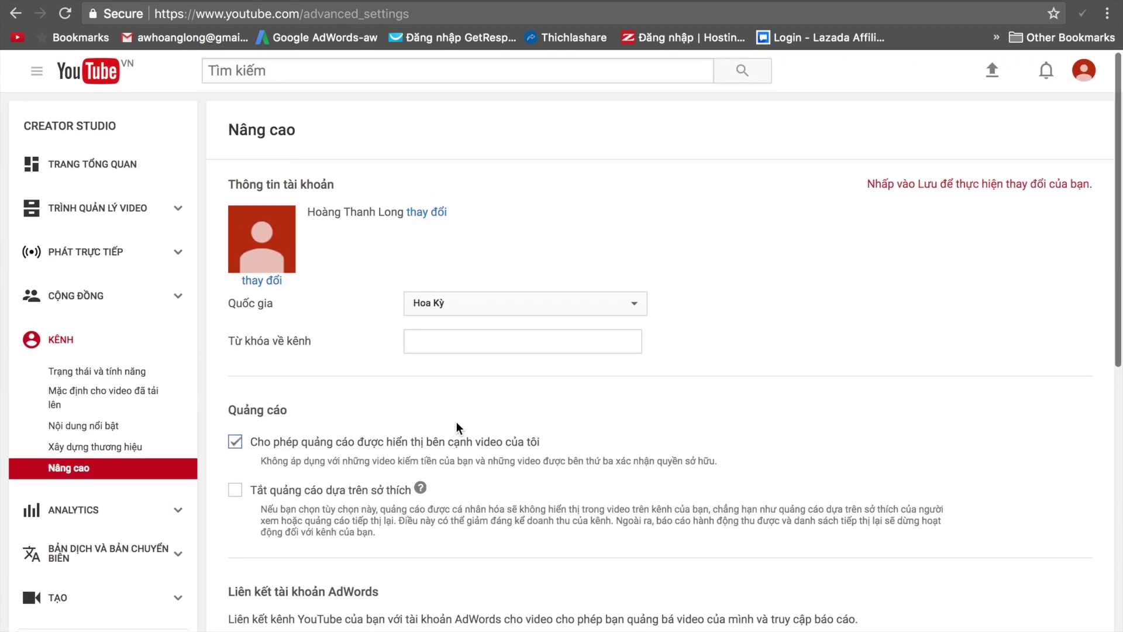
pyautogui.scroll(-10, 456, 421)
# Save the advanced settings, keeping Hoa Kỳ as country and ads beside videos allowed.
pyautogui.click(266, 440)
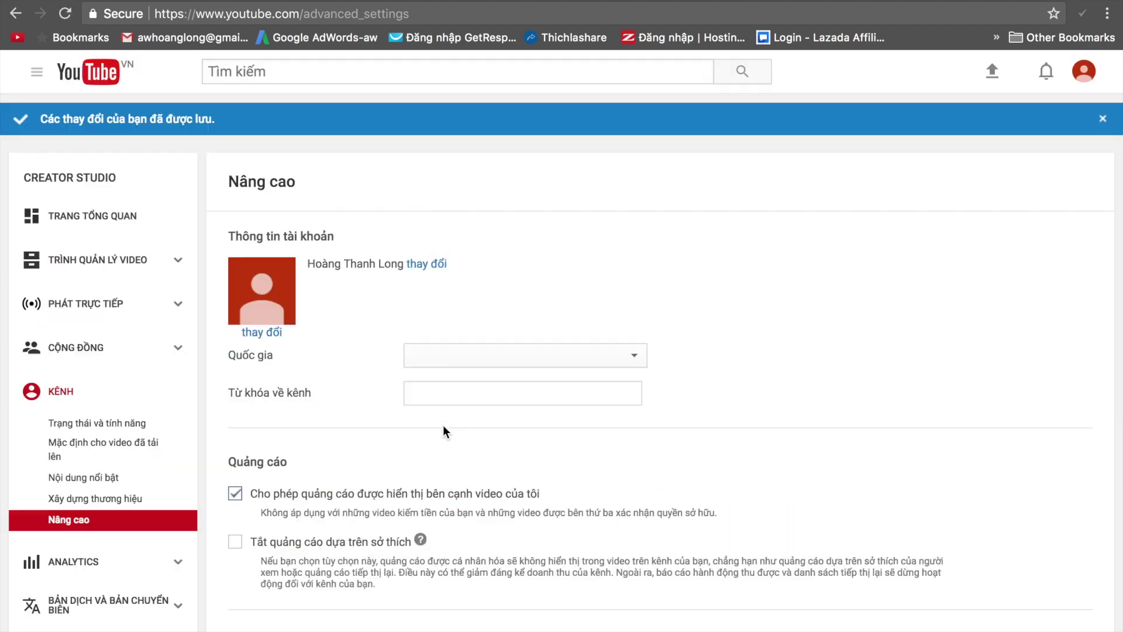
pyautogui.scroll(-4, 345, 457)
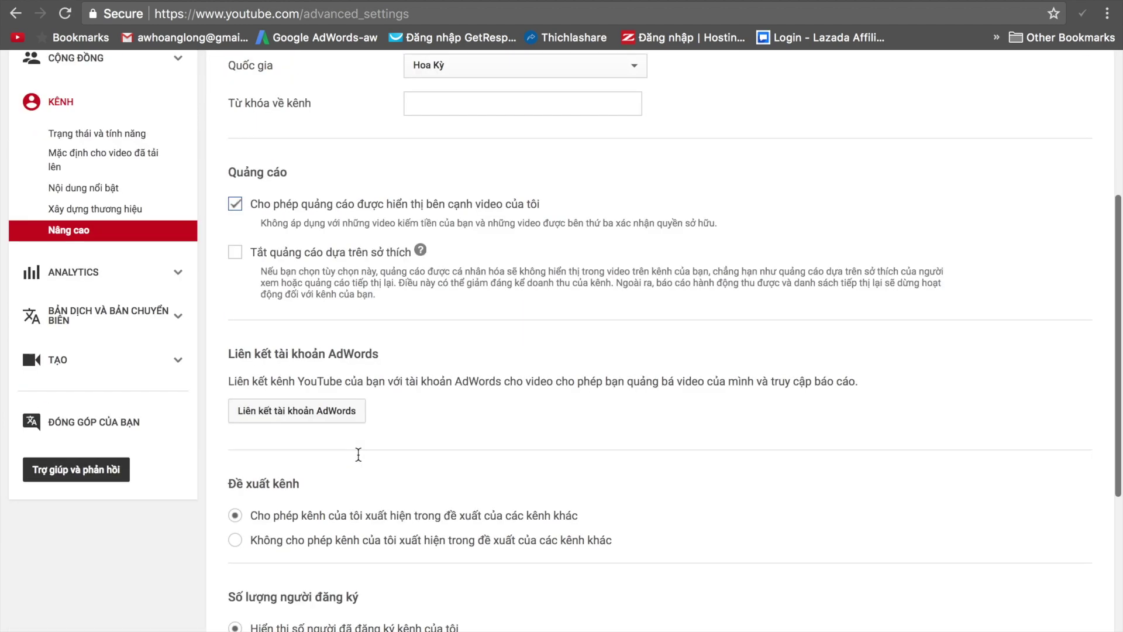
pyautogui.scroll(2, 358, 454)
pyautogui.scroll(-6, 358, 454)
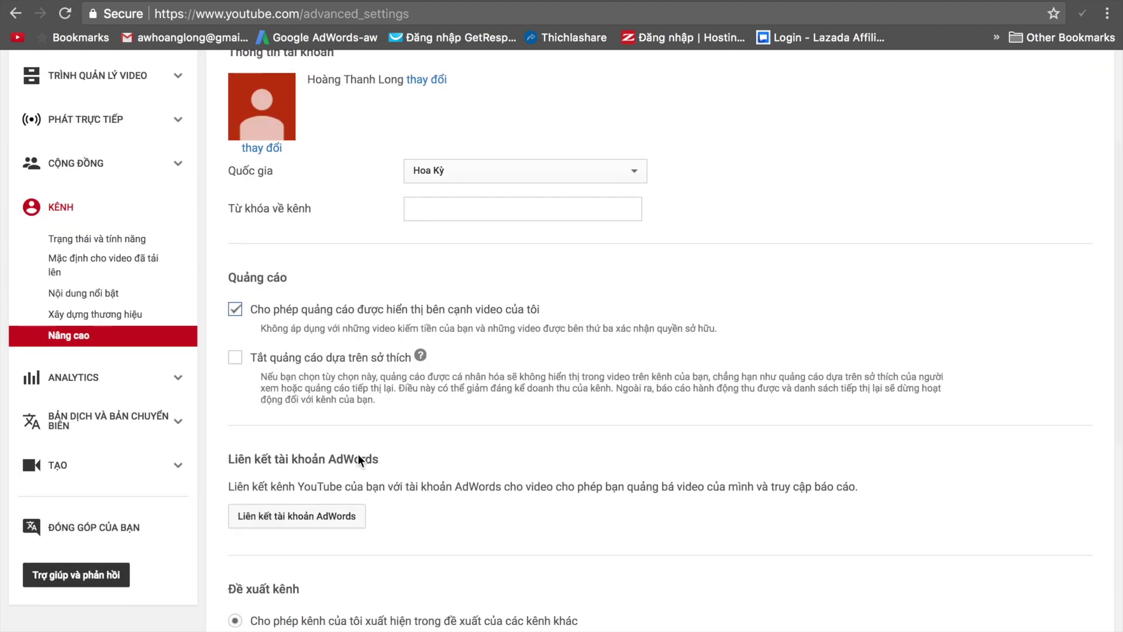
pyautogui.scroll(6, 358, 454)
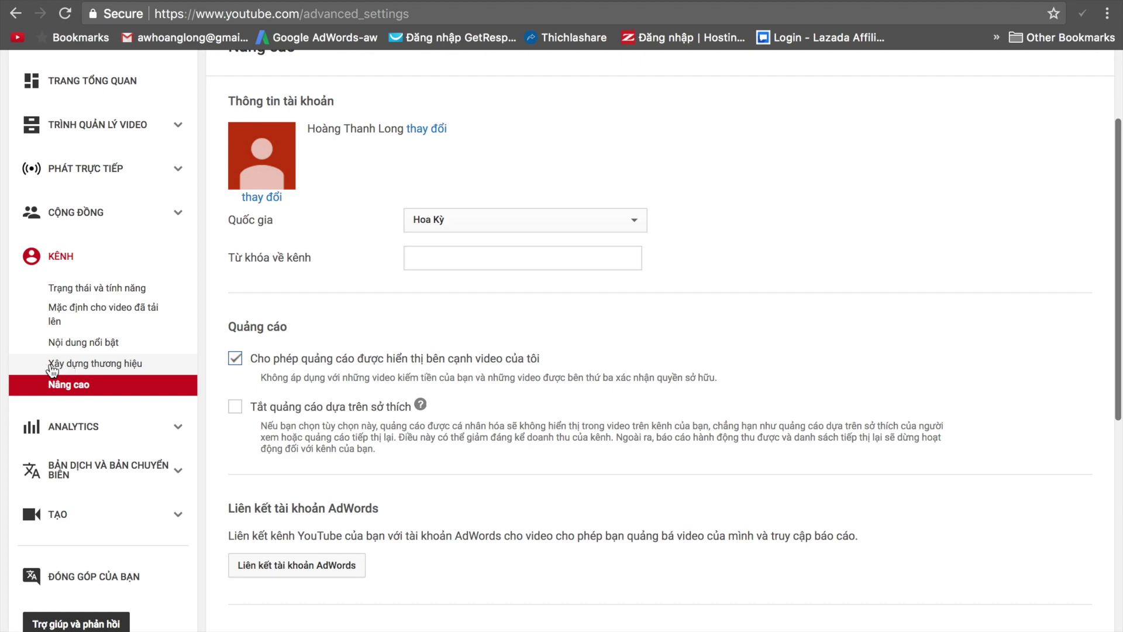
# On Xây dựng thương hiệu, preview the watermark on the featured video, then start Thêm vân nước.
pyautogui.click(96, 367)
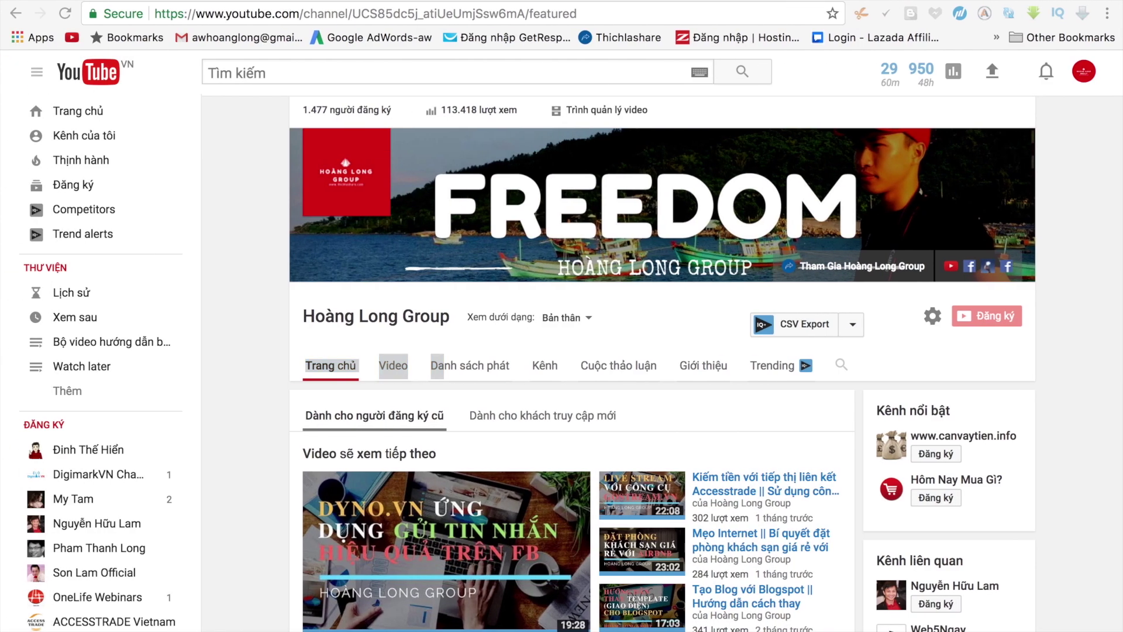
pyautogui.click(400, 553)
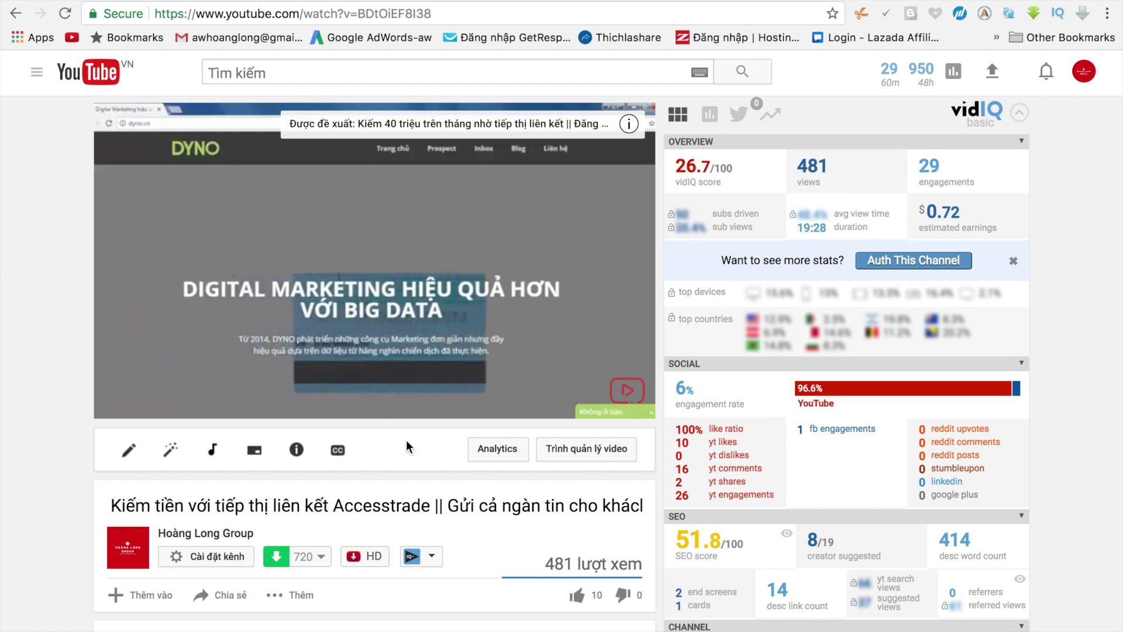
pyautogui.moveTo(621, 359)
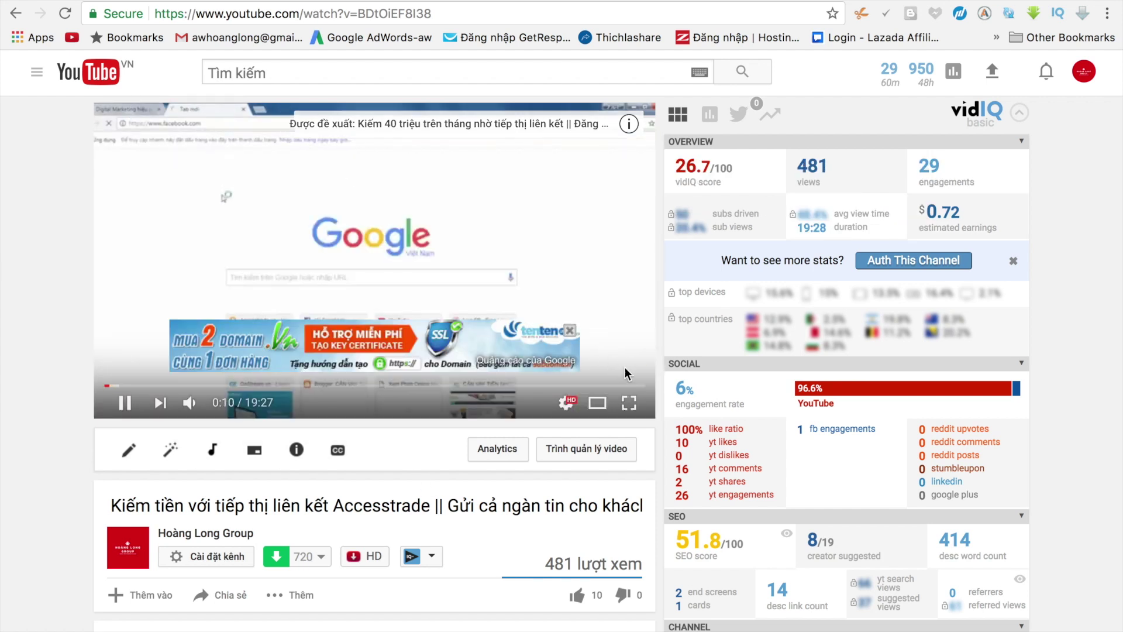
pyautogui.click(569, 331)
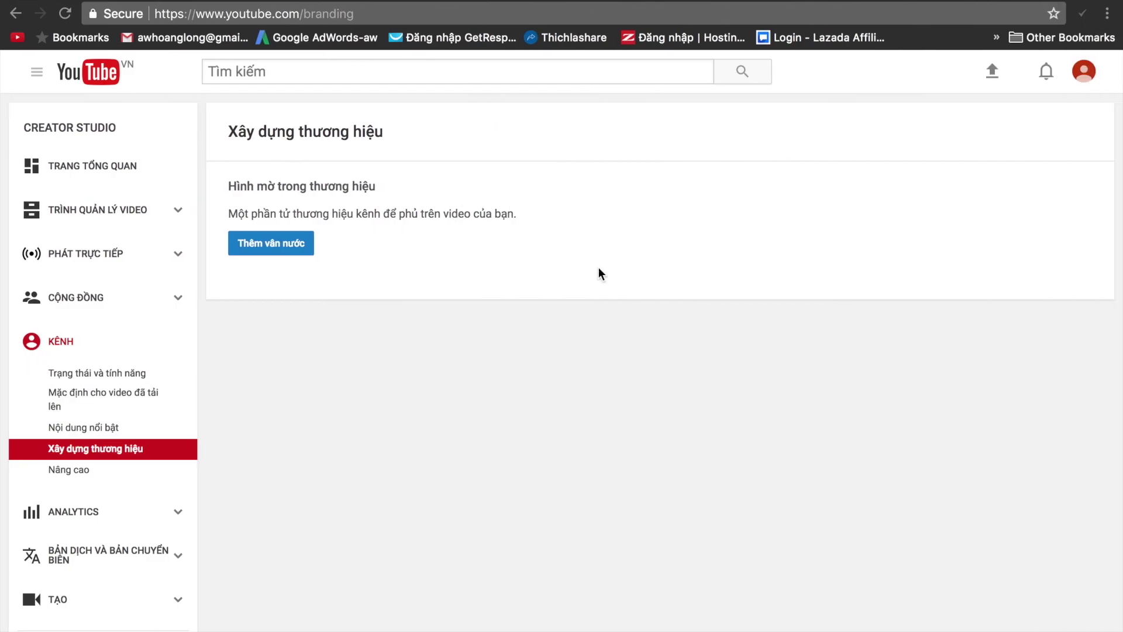
pyautogui.click(274, 246)
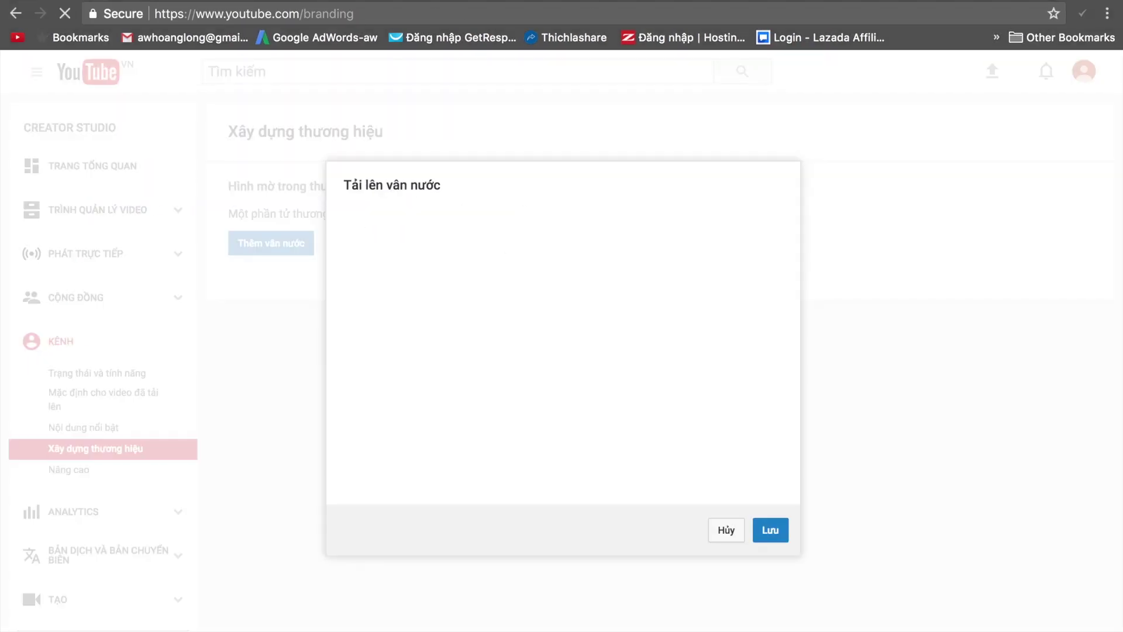
# Search Google for 'youtube logo' in a new private Chrome window.
pyautogui.press('super+t')
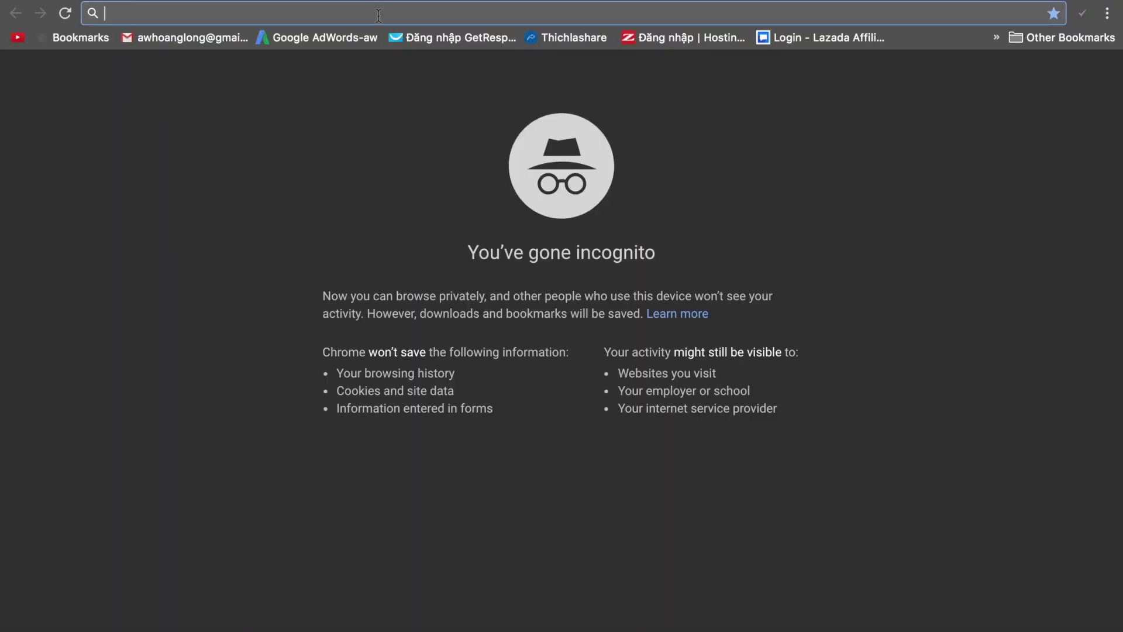
pyautogui.write('youtube ')
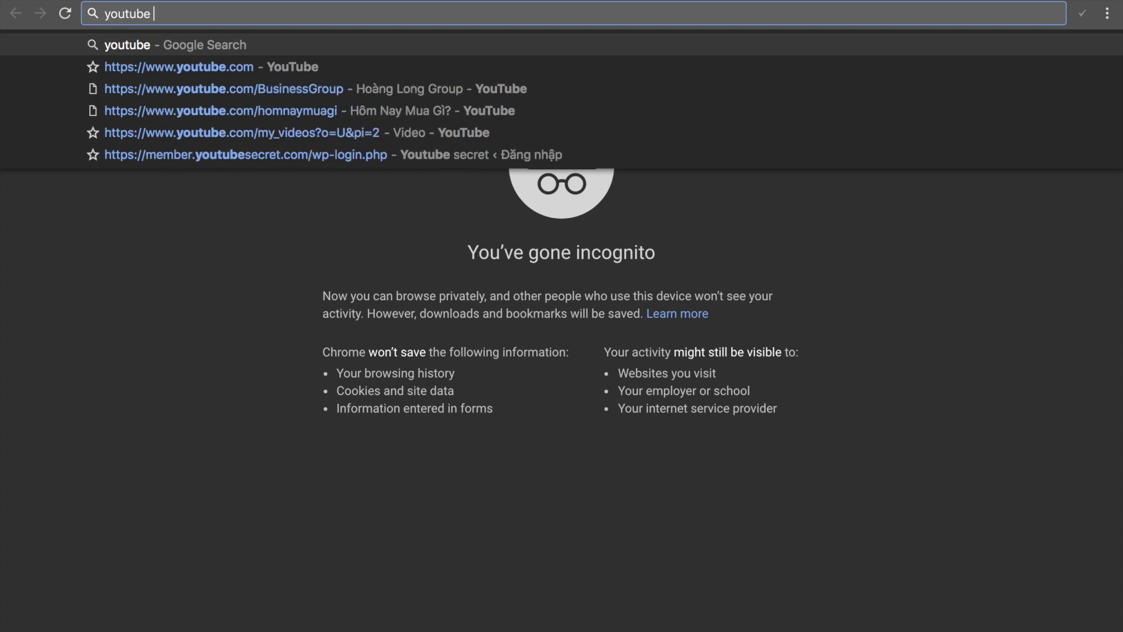
pyautogui.write('logo')
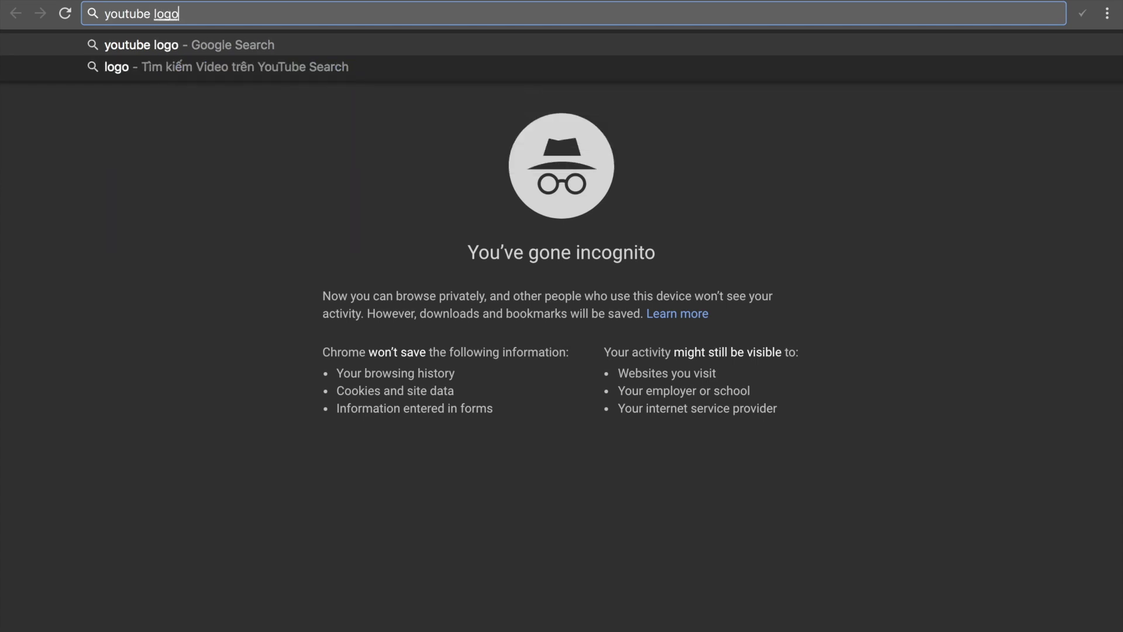
pyautogui.press('Return')
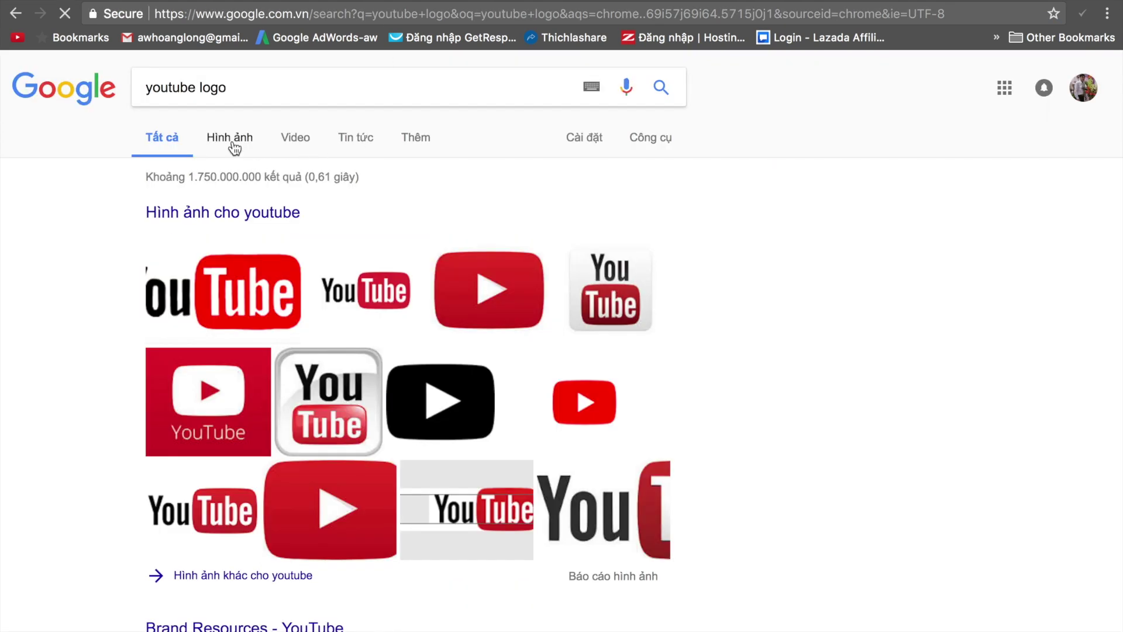
# Save the enlarged red YouTube play-button logo from Google Images into Downloads.
pyautogui.click(232, 143)
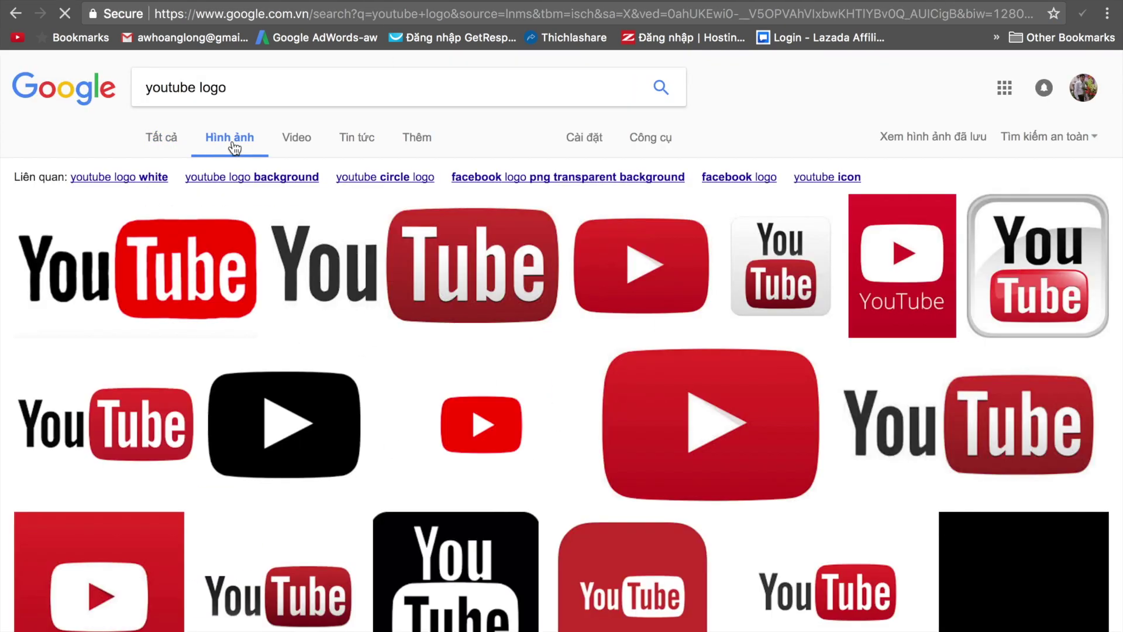
pyautogui.click(486, 441)
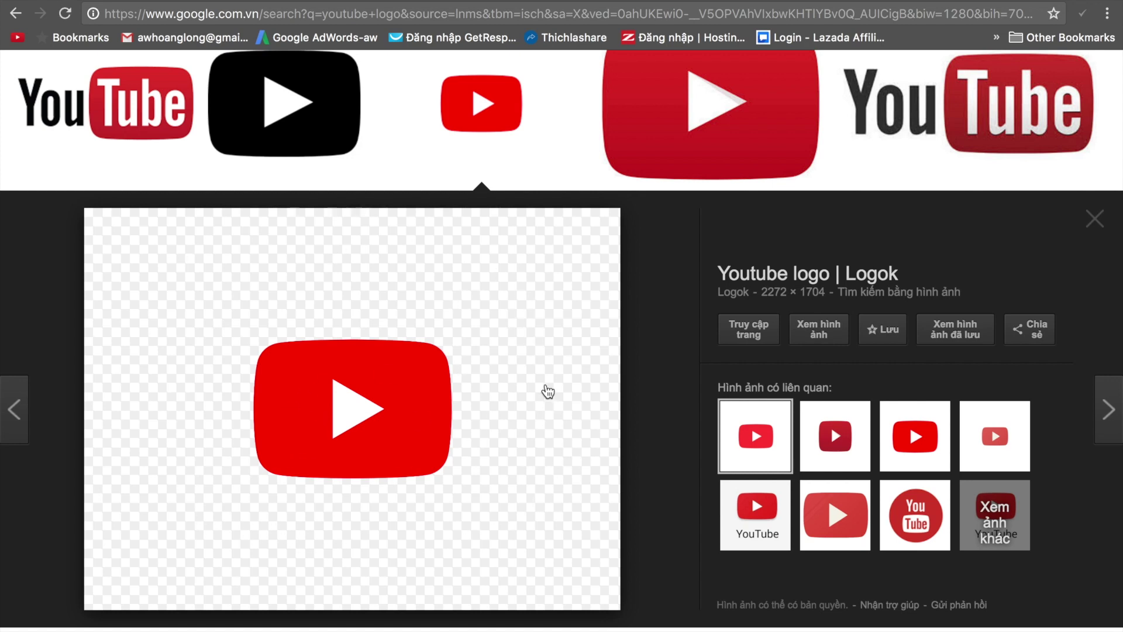
pyautogui.rightClick(547, 391)
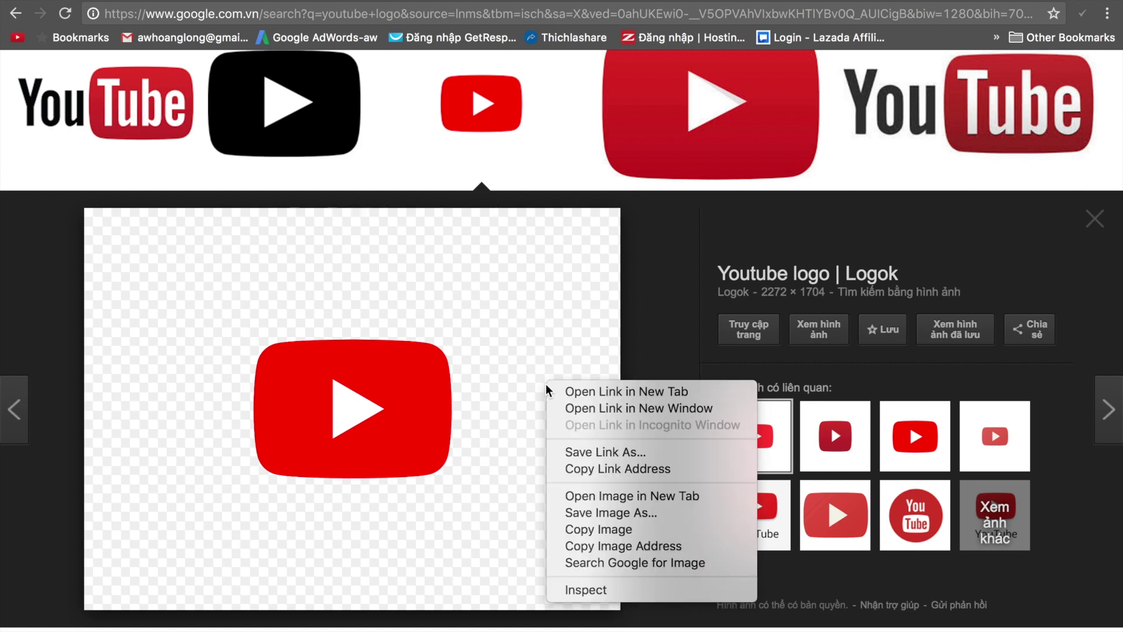
pyautogui.click(602, 462)
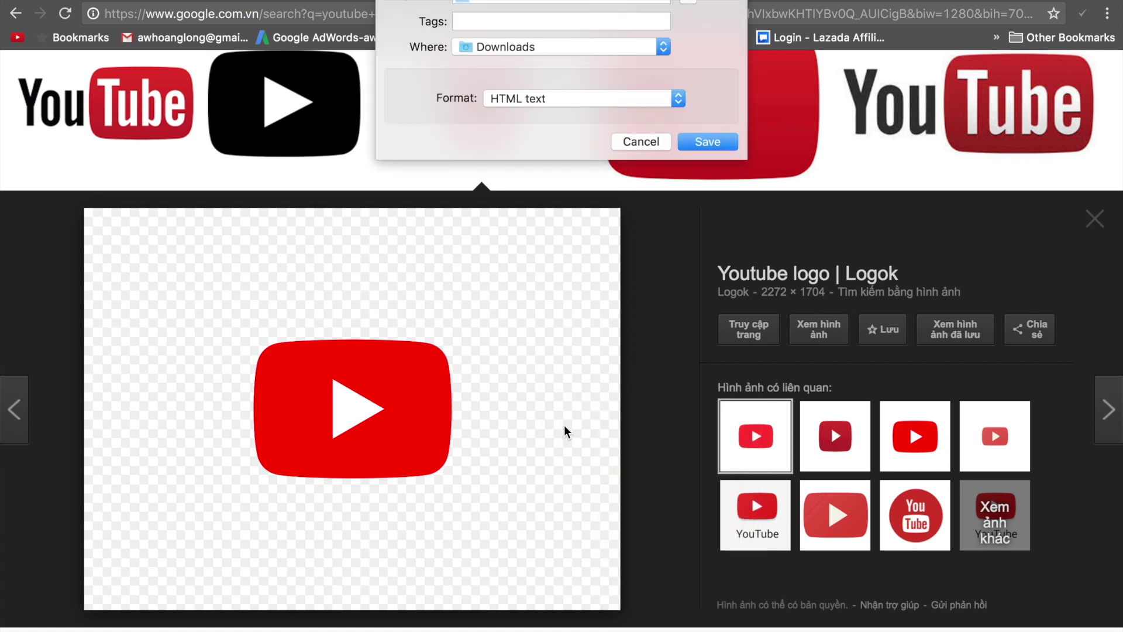
pyautogui.click(719, 142)
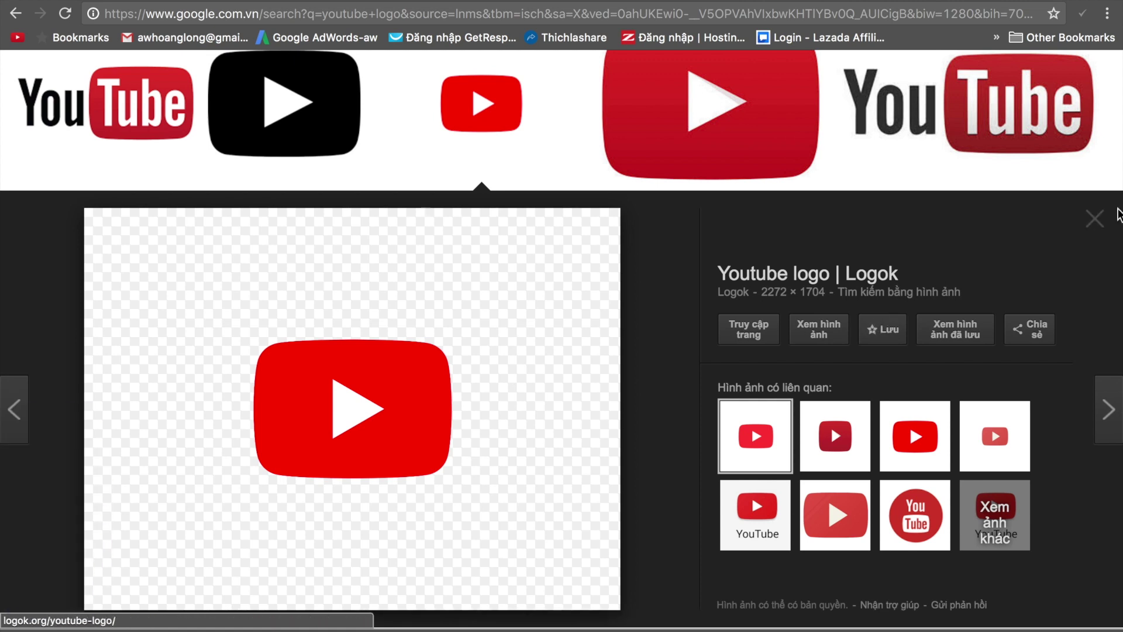
pyautogui.rightClick(460, 316)
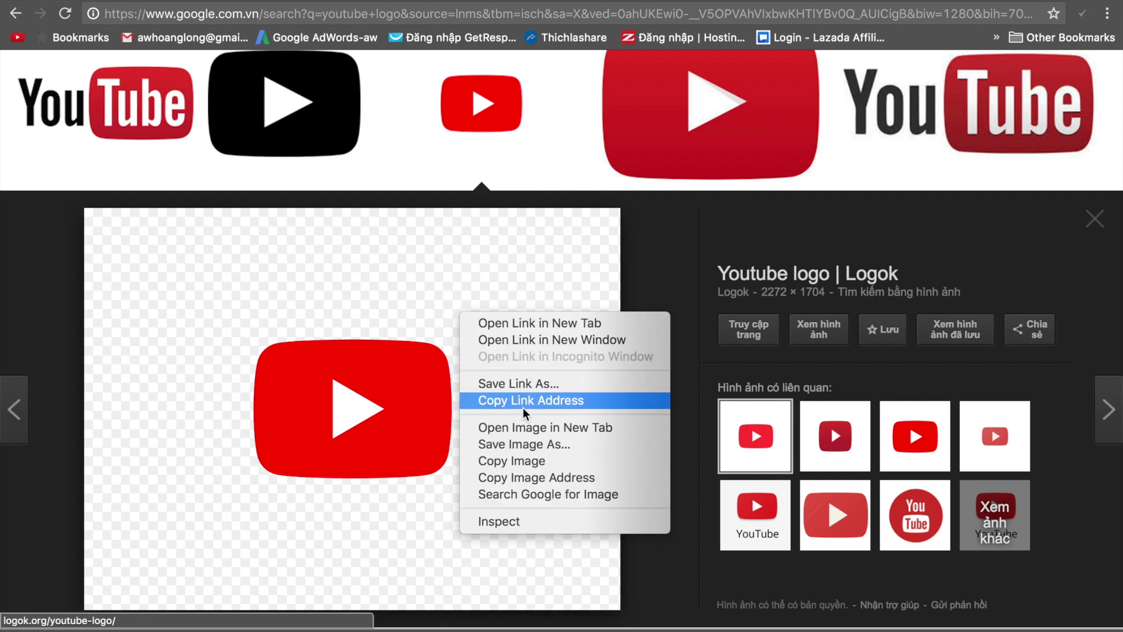
pyautogui.click(536, 450)
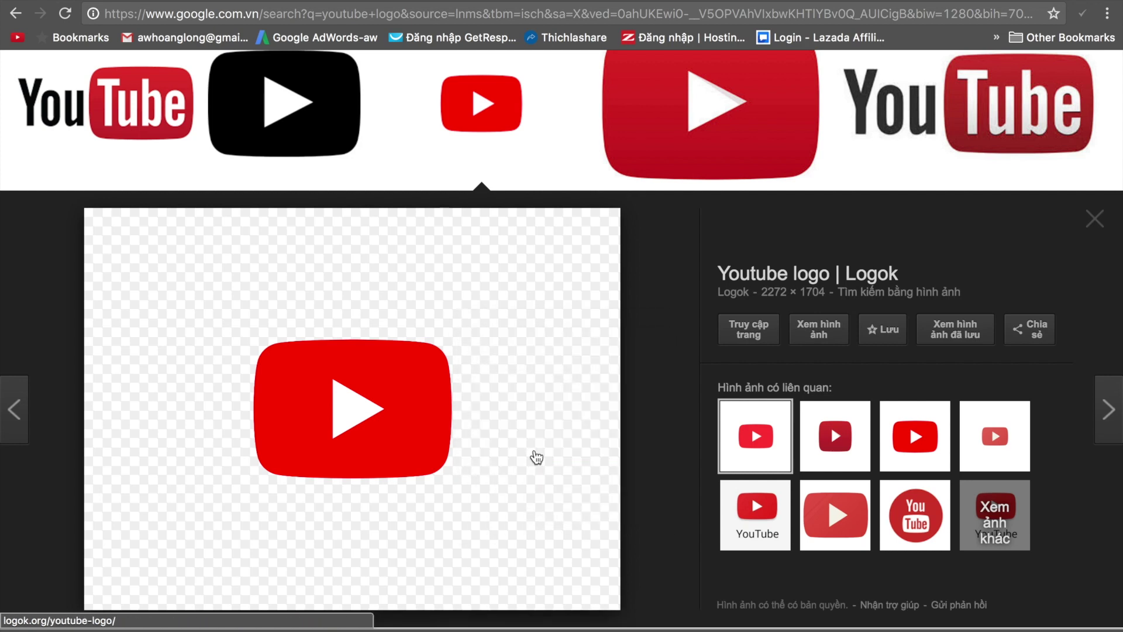
pyautogui.click(708, 138)
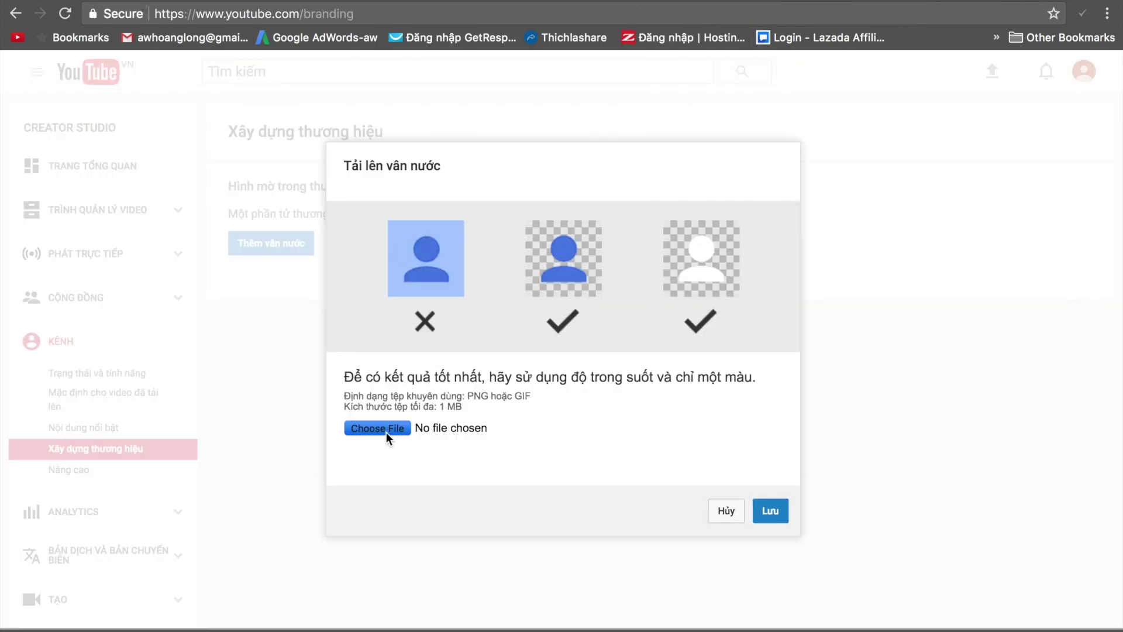
# Upload Youtube-logo-2017.png as the channel watermark and save it.
pyautogui.click(390, 433)
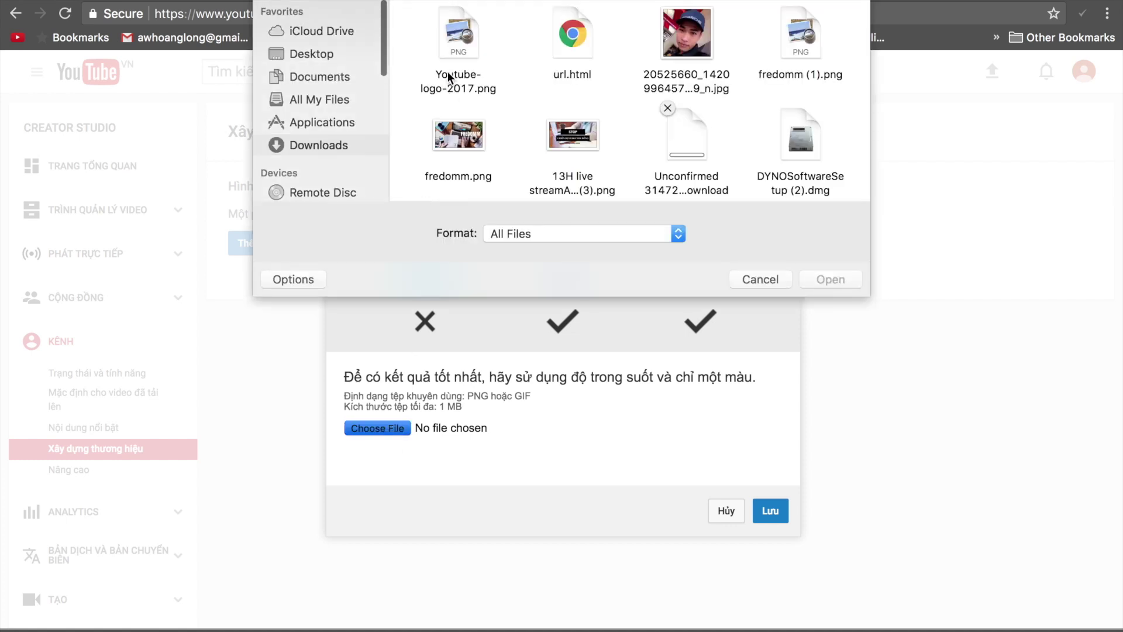
pyautogui.click(460, 76)
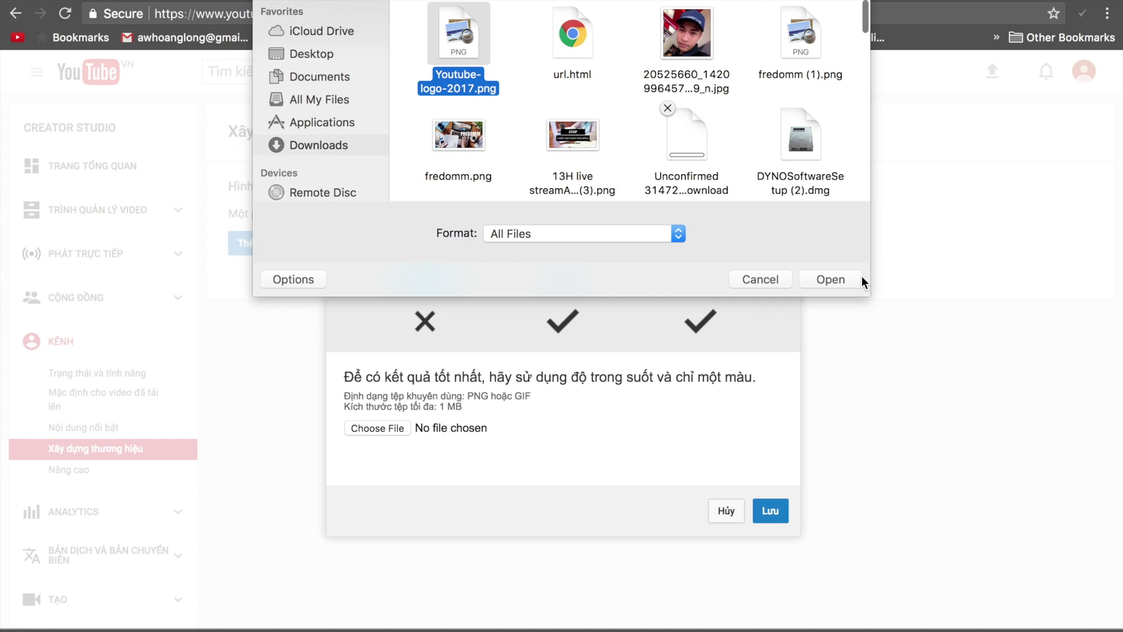
pyautogui.click(860, 277)
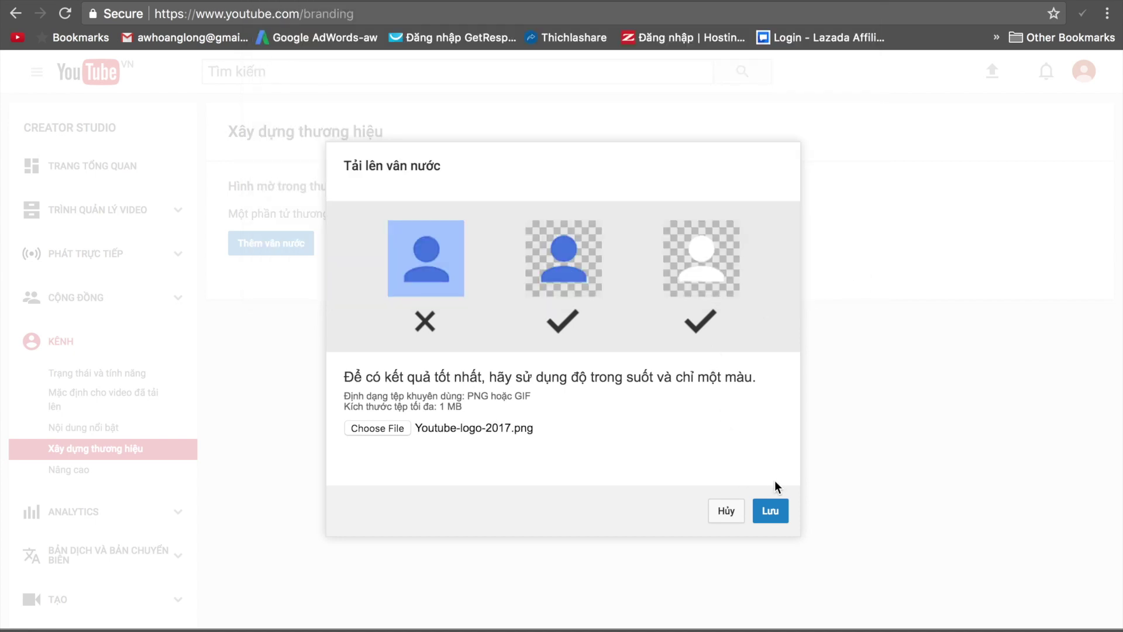
pyautogui.click(774, 512)
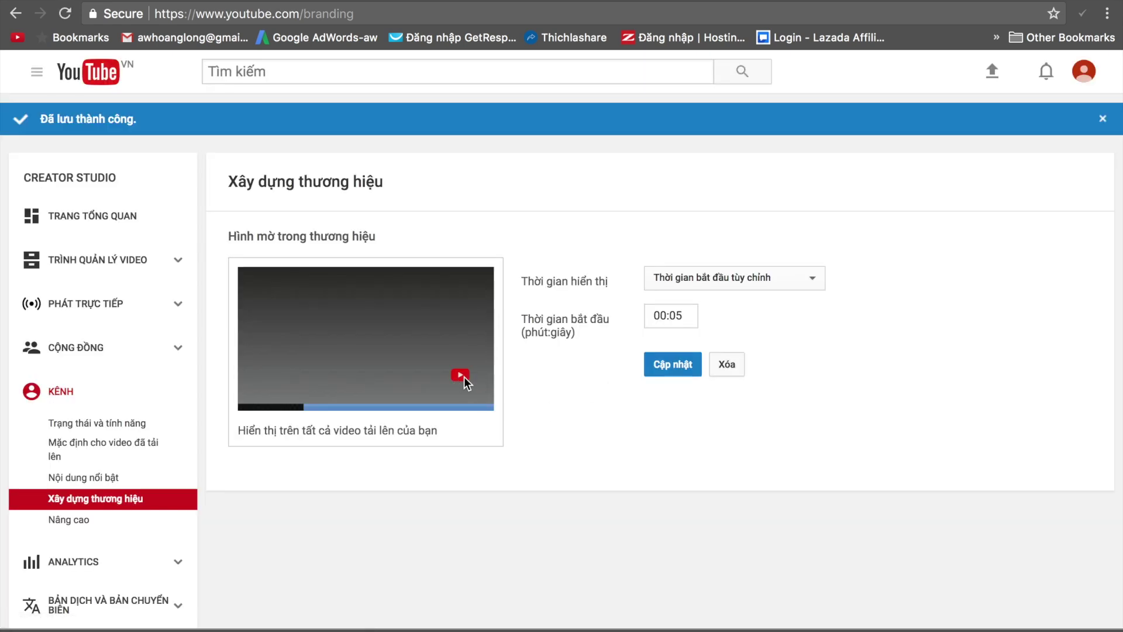
# Open Trạng thái và tính năng and start enabling Kiếm tiền for the channel.
pyautogui.scroll(-10, 193, 546)
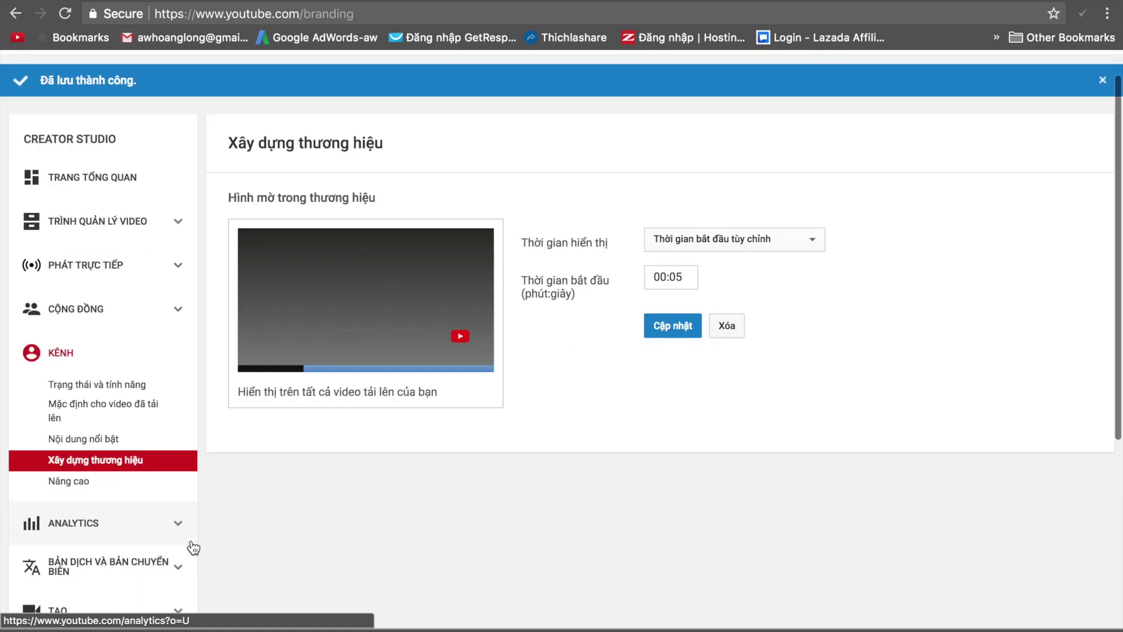
pyautogui.scroll(8, 117, 409)
pyautogui.scroll(2, 76, 361)
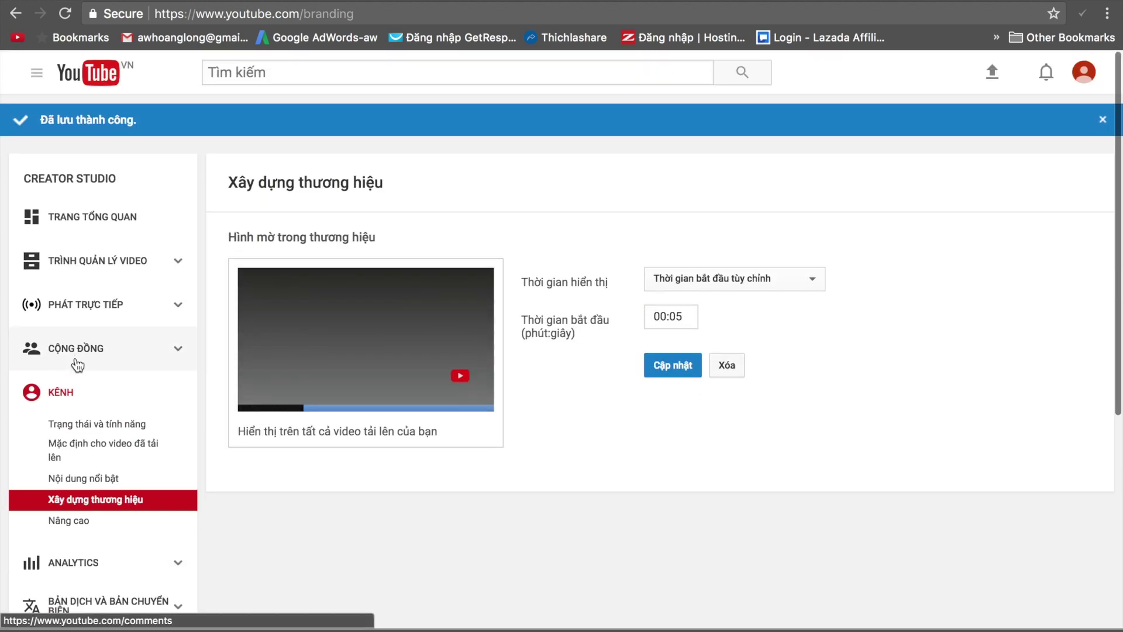
pyautogui.click(93, 432)
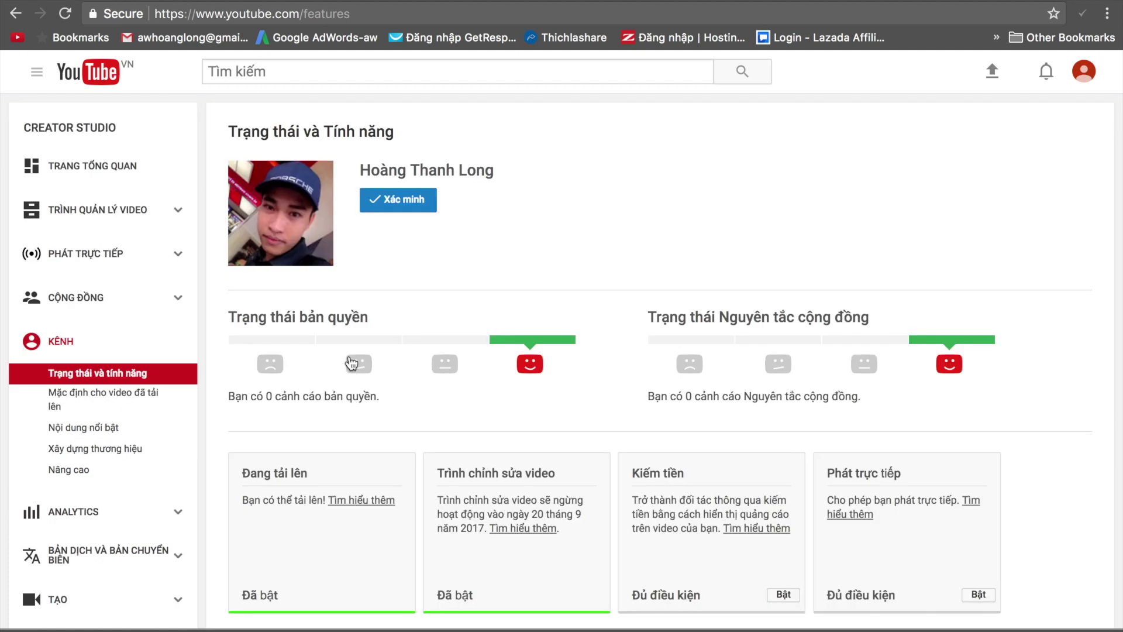
pyautogui.scroll(-2, 665, 510)
pyautogui.click(786, 487)
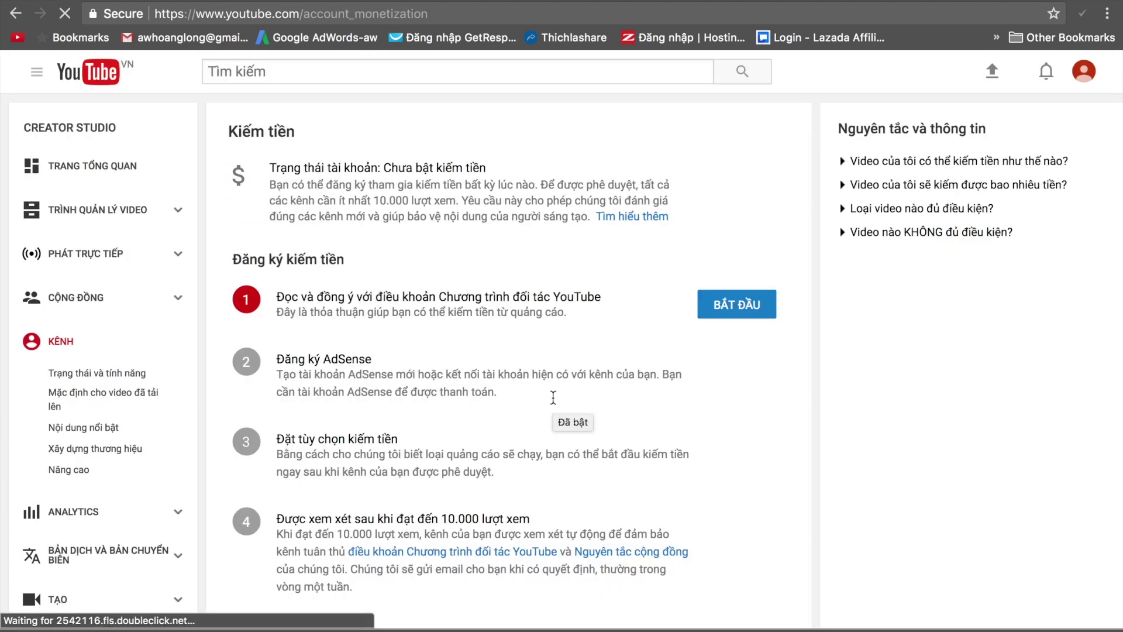
# Tick both required agreements and accept the YouTube Partner Program terms.
pyautogui.scroll(-1, 551, 396)
pyautogui.click(747, 248)
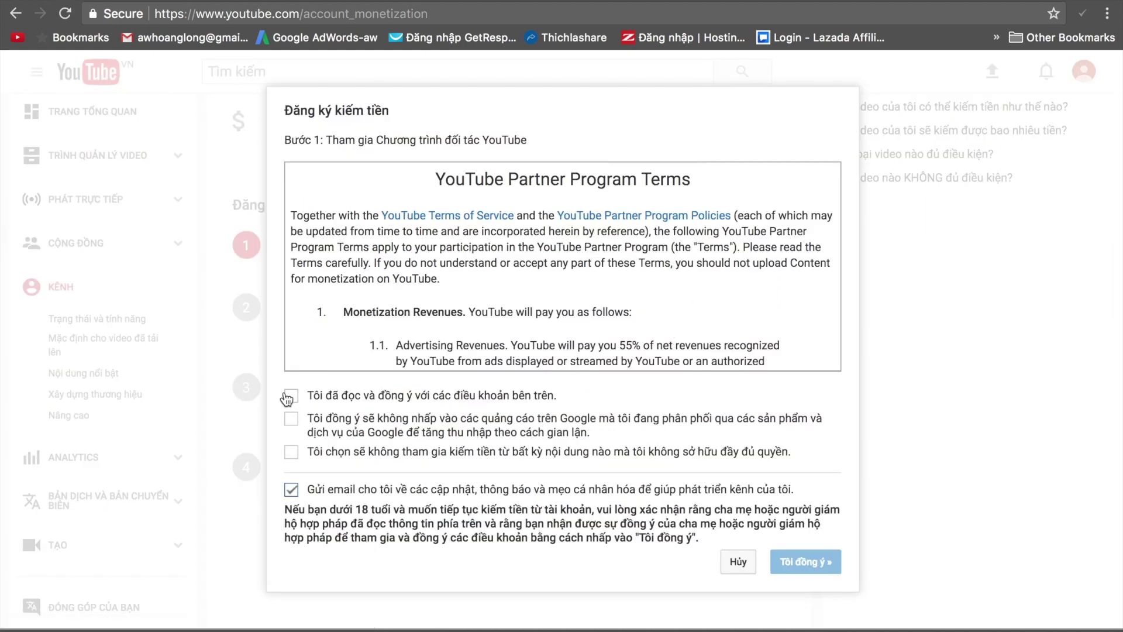
pyautogui.click(291, 419)
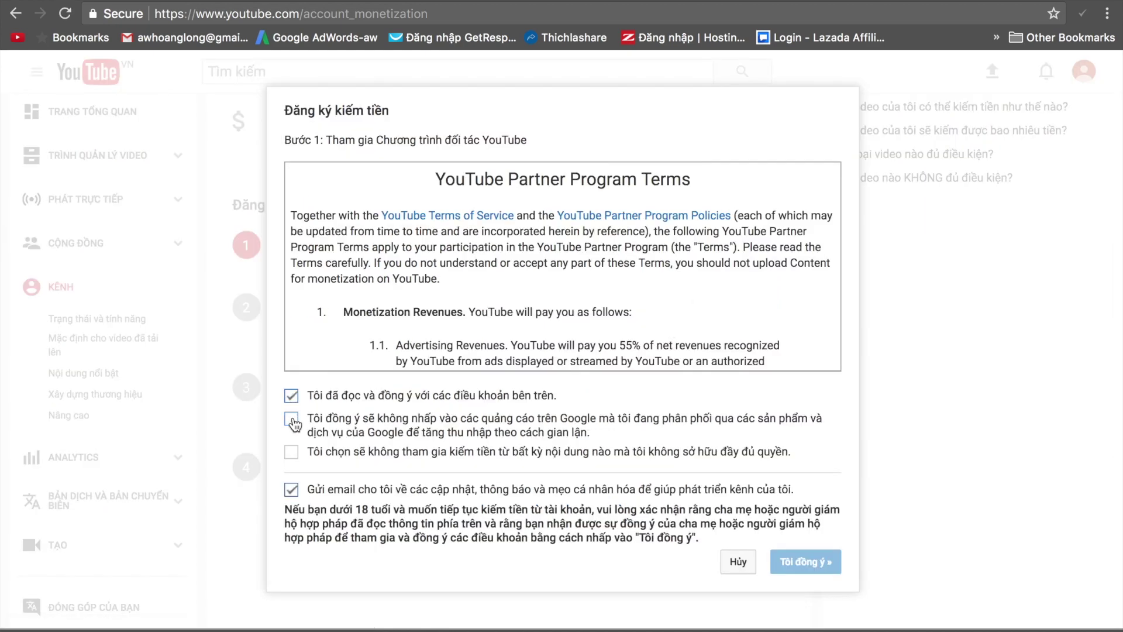
pyautogui.click(291, 451)
pyautogui.click(822, 563)
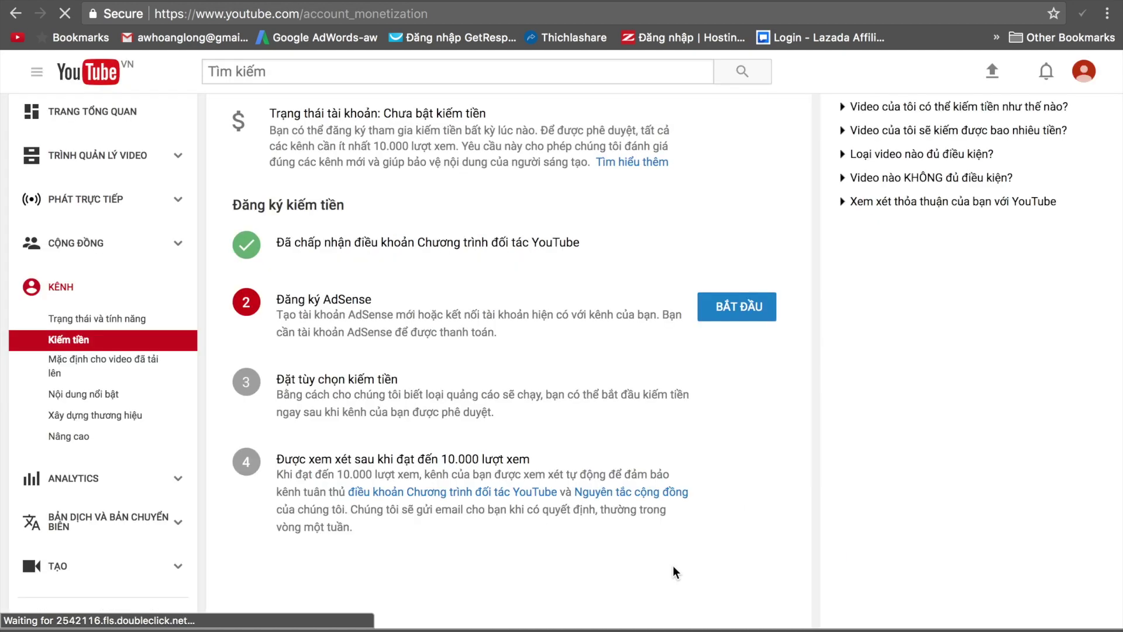
# Check the accepted-terms confirmation and return to Trạng thái và tính năng.
pyautogui.scroll(-5, 673, 565)
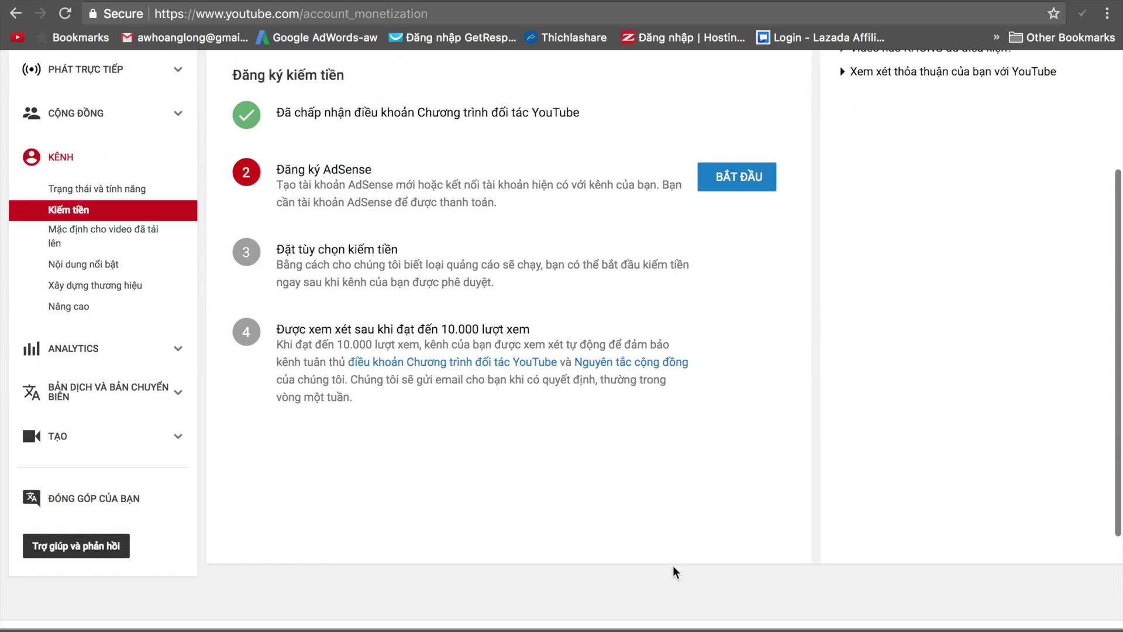
pyautogui.scroll(5, 526, 426)
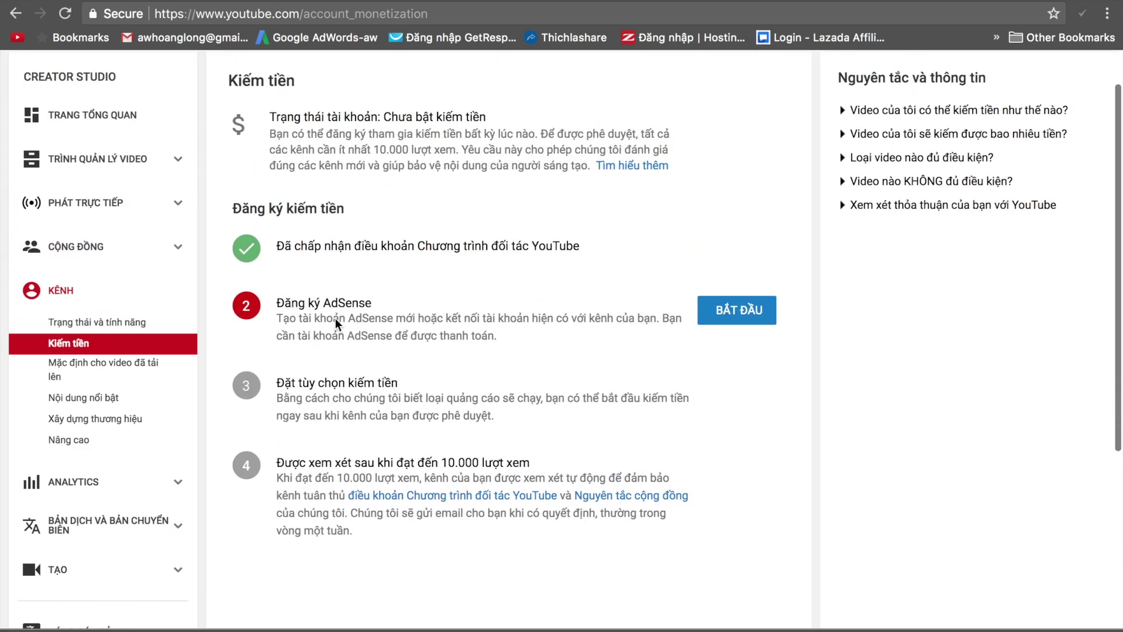
pyautogui.moveTo(234, 250); pyautogui.dragTo(596, 253)
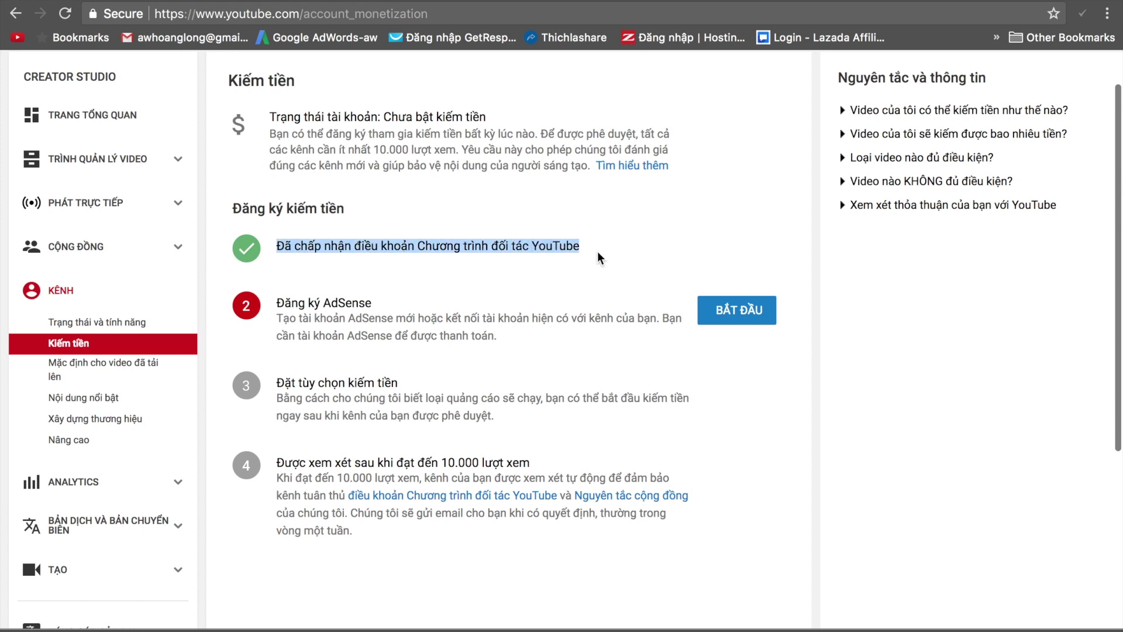
pyautogui.click(597, 254)
pyautogui.click(75, 292)
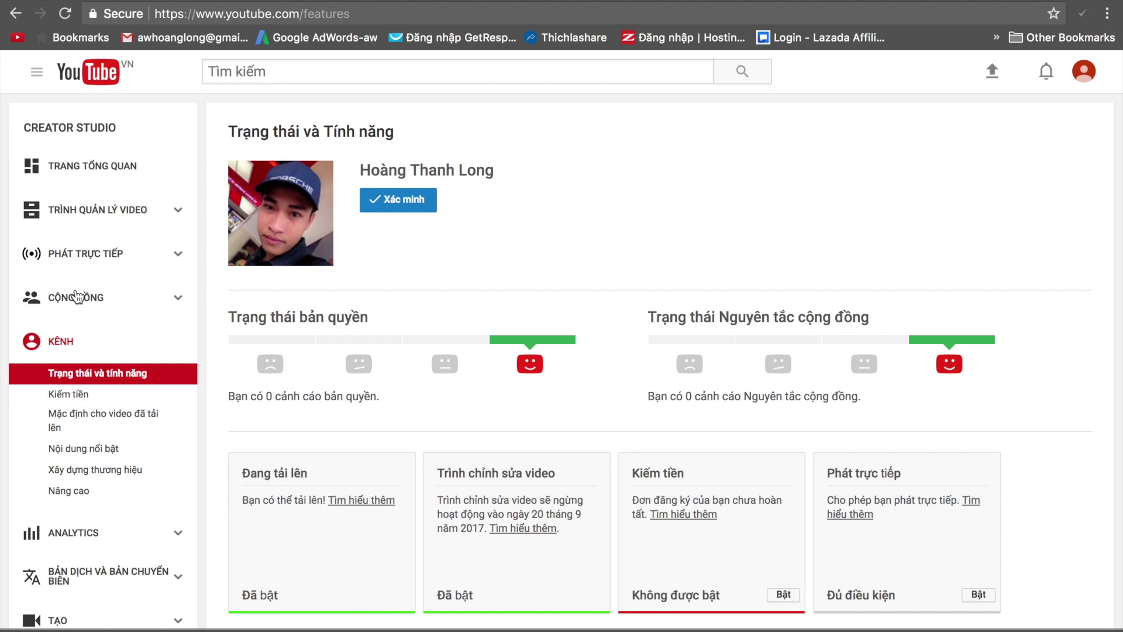
# Go to Kênh của tôi from the guide menu and open its Giới thiệu tab.
pyautogui.scroll(-8, 76, 294)
pyautogui.scroll(9, 78, 296)
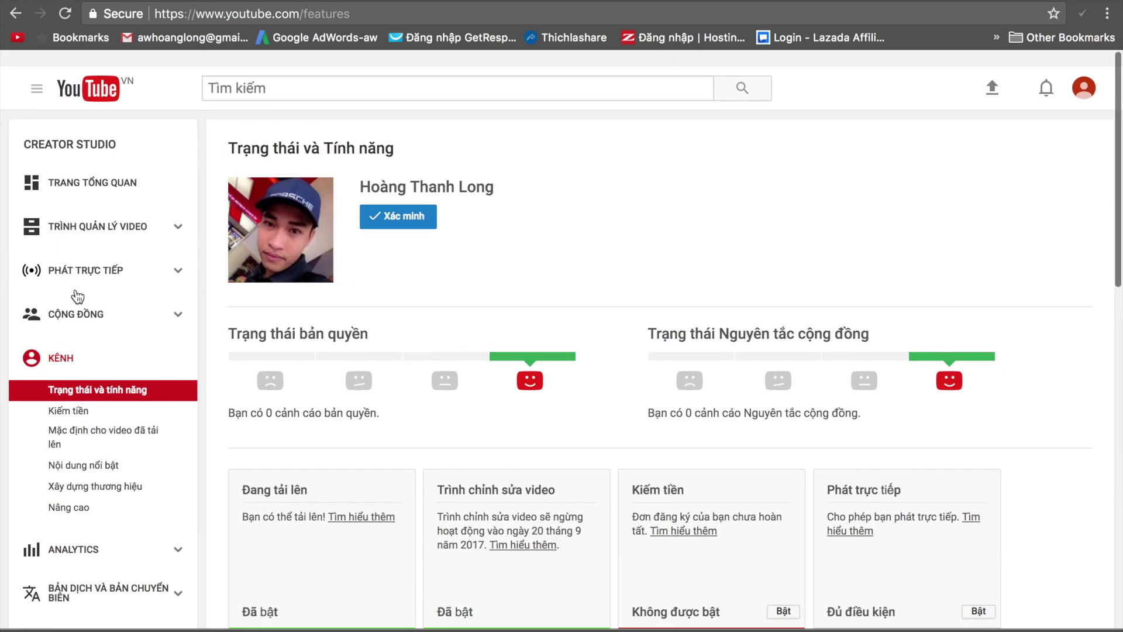
pyautogui.click(37, 72)
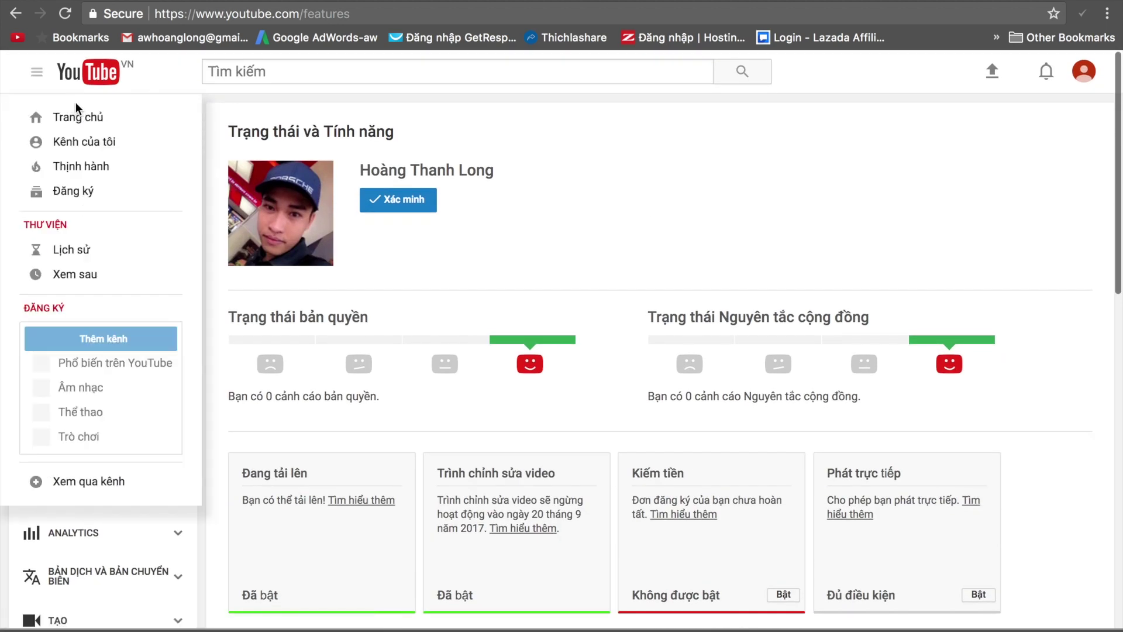
pyautogui.click(82, 141)
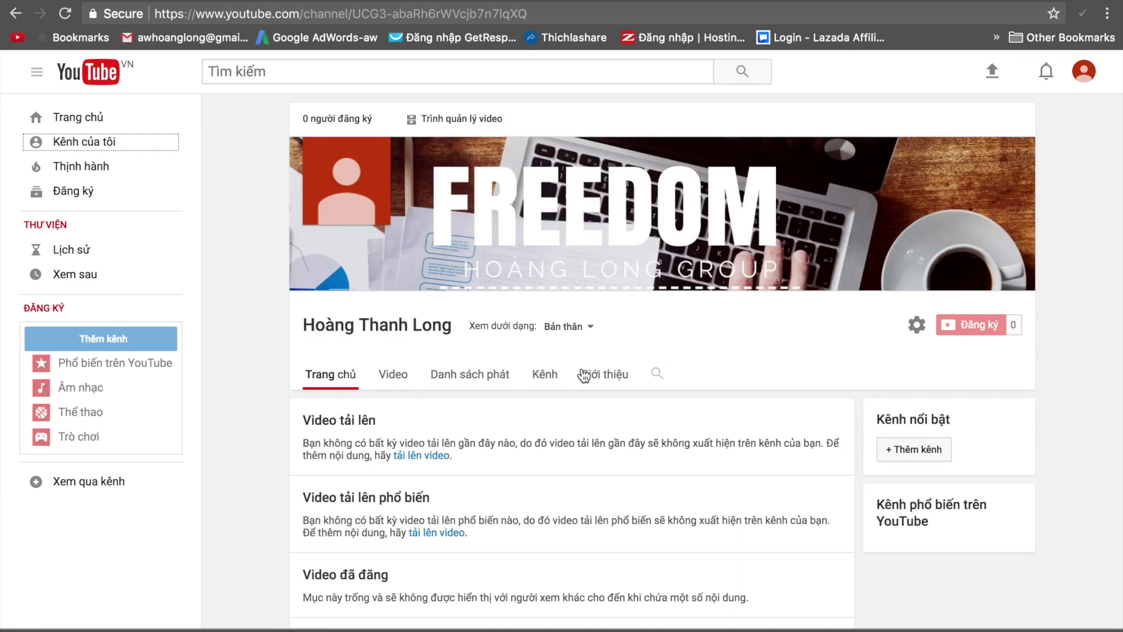
pyautogui.scroll(-4, 583, 374)
pyautogui.scroll(4, 584, 375)
pyautogui.click(584, 374)
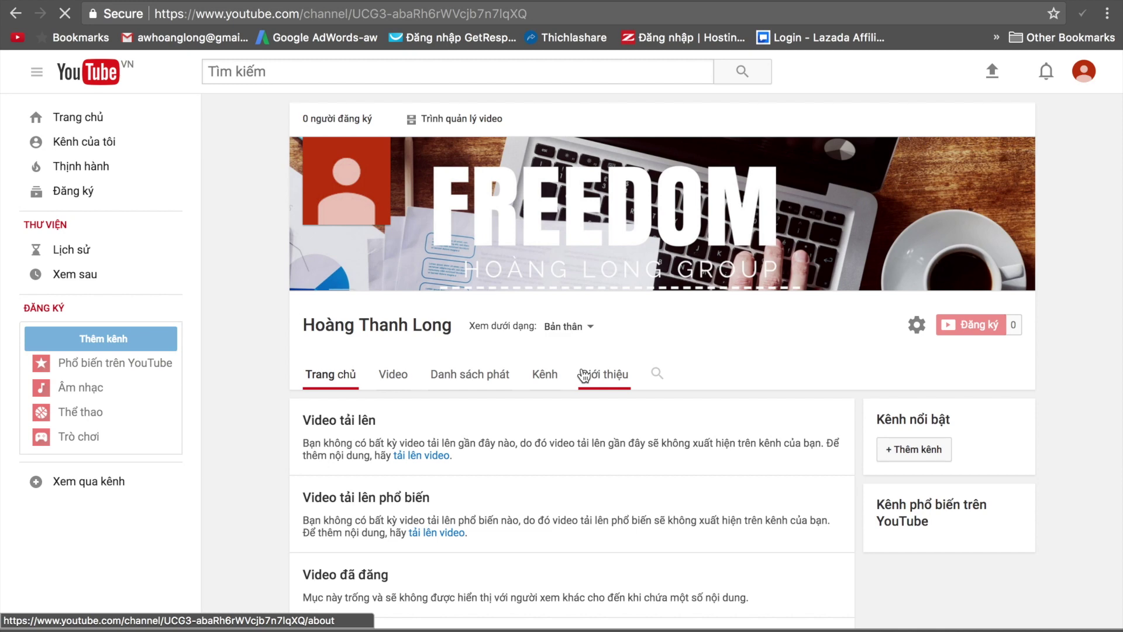
pyautogui.scroll(-4, 584, 375)
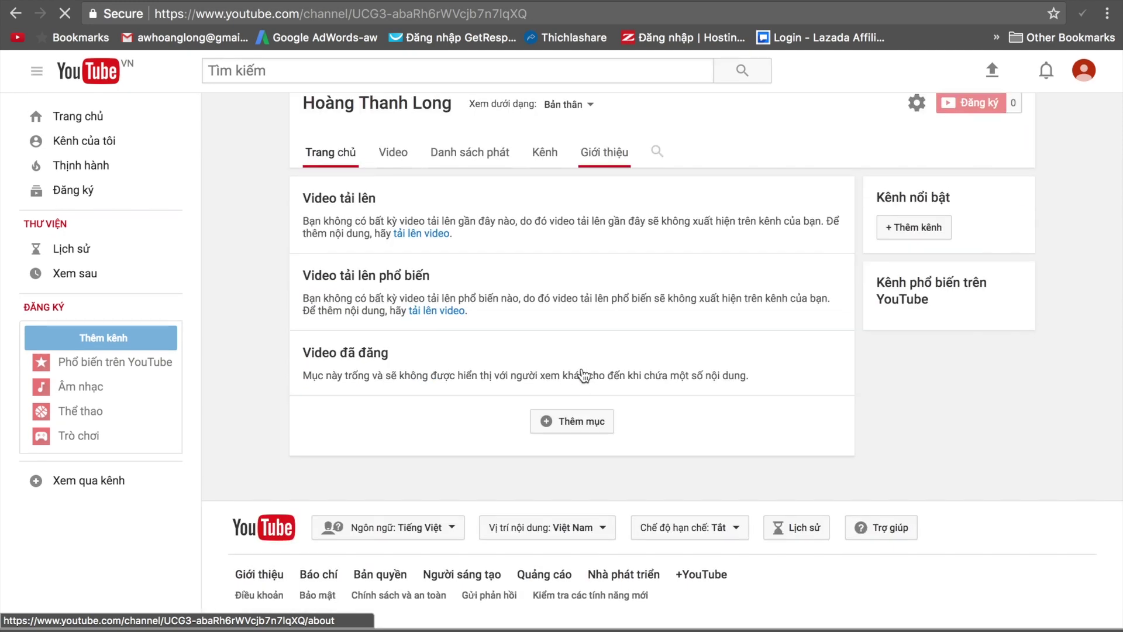
pyautogui.scroll(4, 584, 374)
pyautogui.scroll(-4, 584, 374)
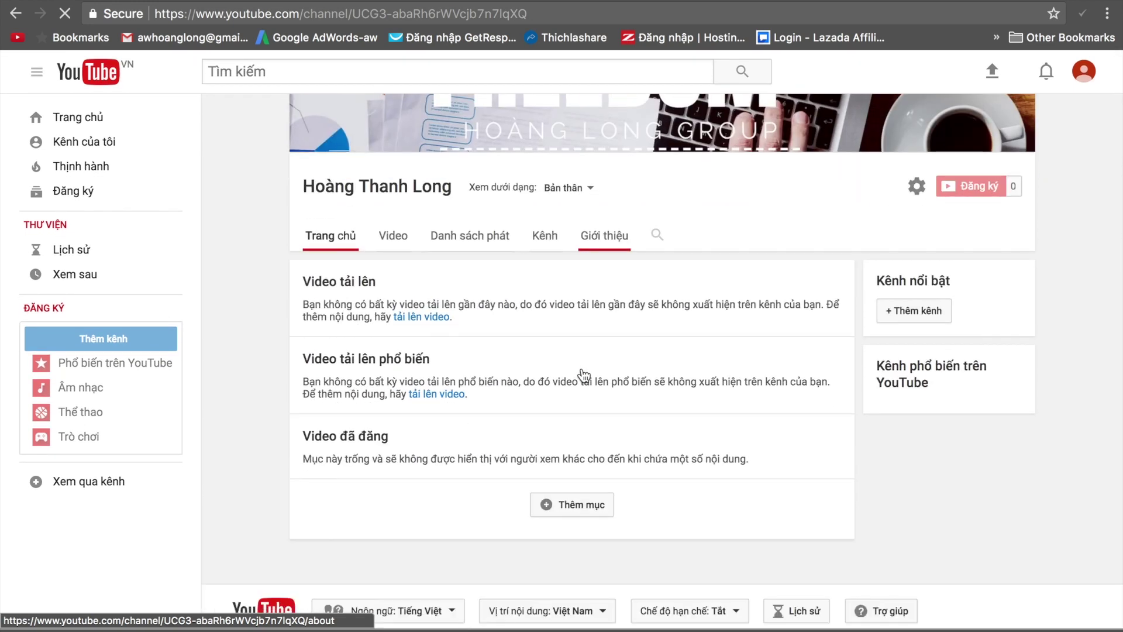
pyautogui.scroll(4, 582, 373)
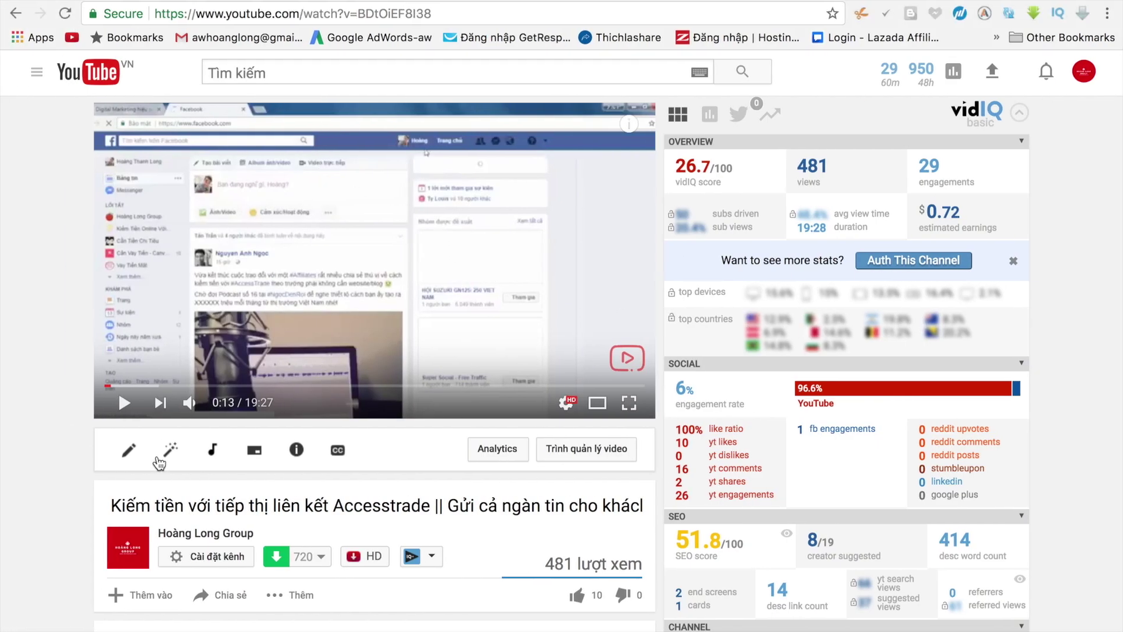
# Open the example channel with the FREEDOM banner from its video page and scroll its home page.
pyautogui.click(185, 543)
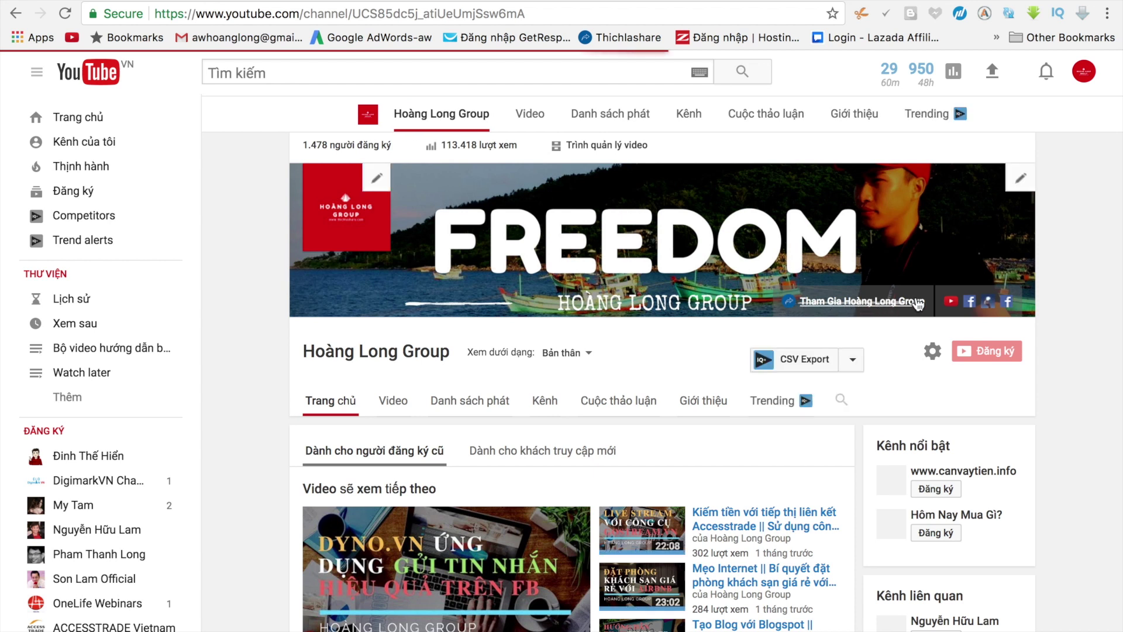
pyautogui.scroll(-1, 957, 306)
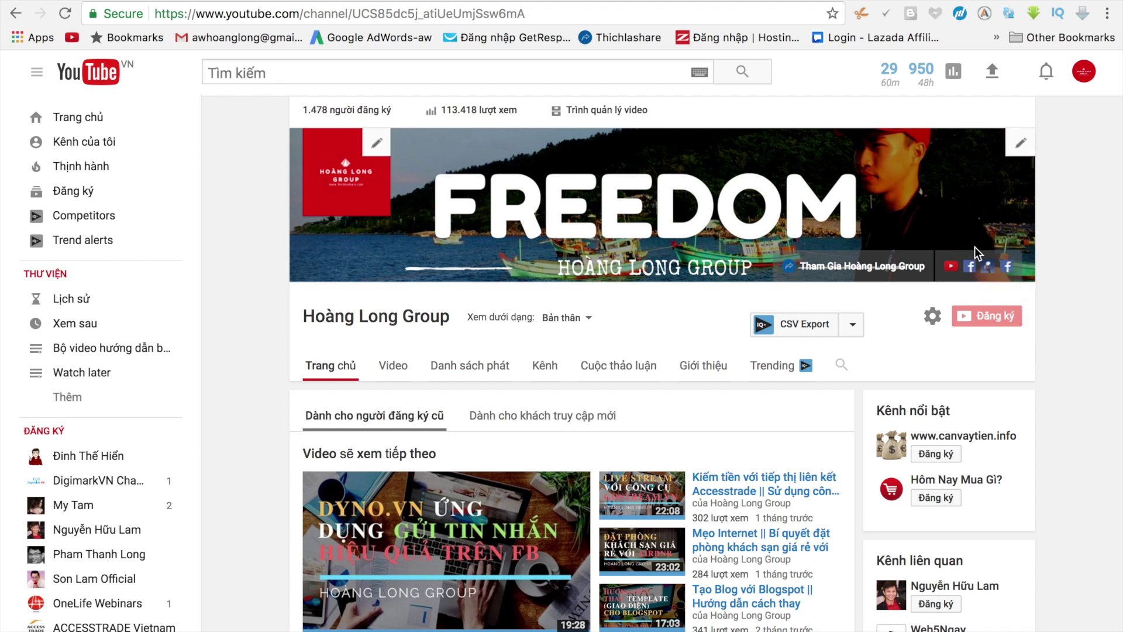
# On your own channel's About section, enter and save the business enquiries email address.
pyautogui.hotkey('ctrl', 'Right')
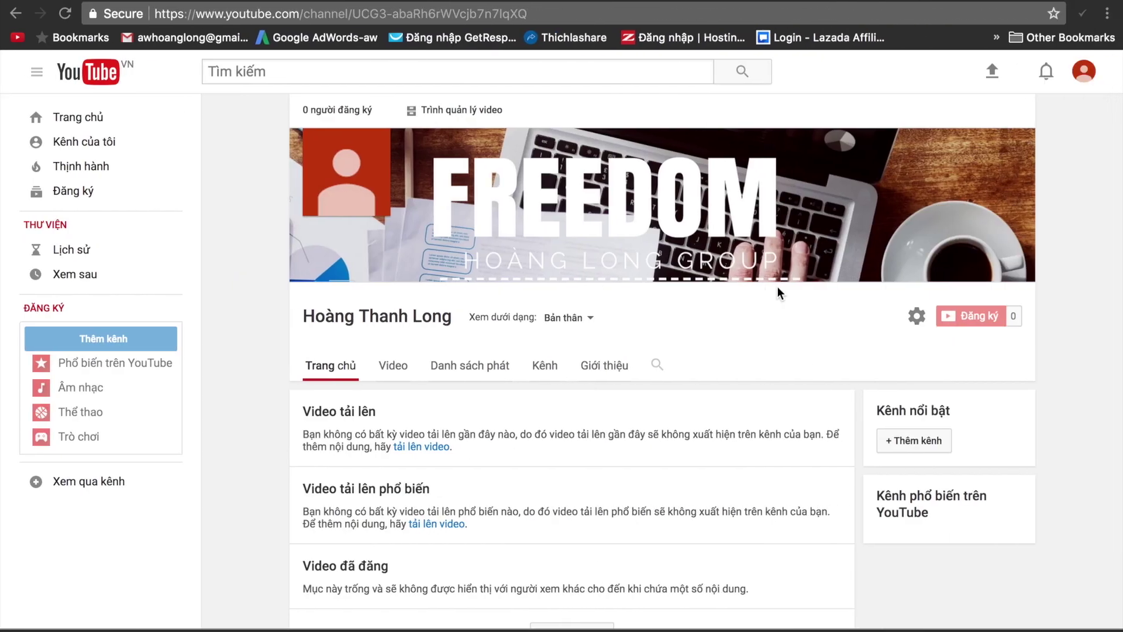
pyautogui.click(596, 367)
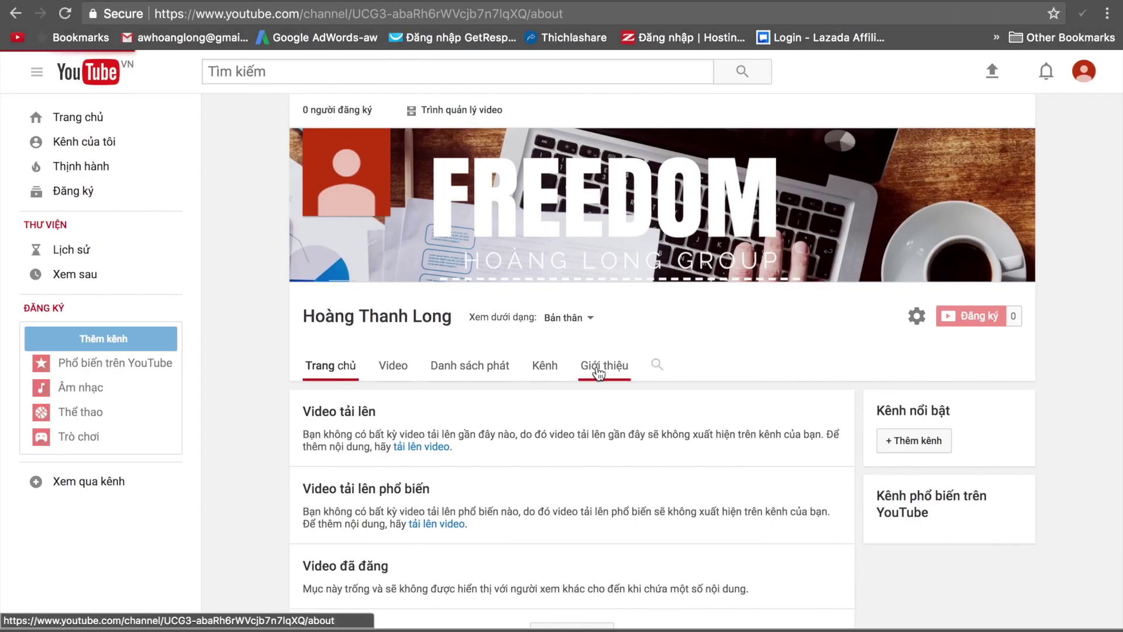
pyautogui.scroll(-1, 603, 380)
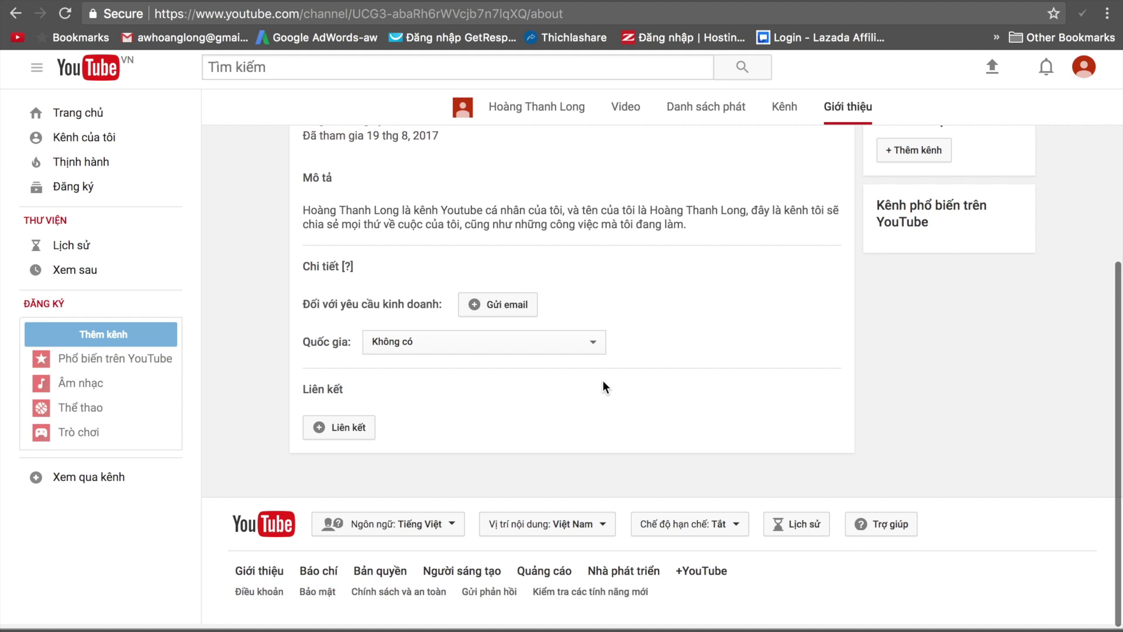
pyautogui.click(511, 312)
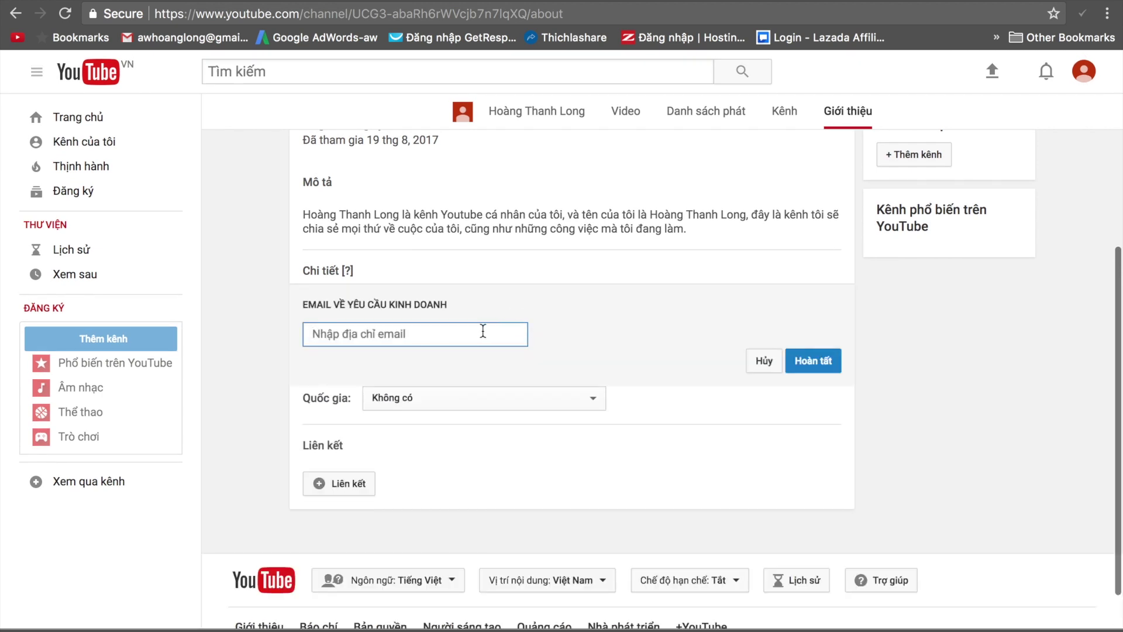
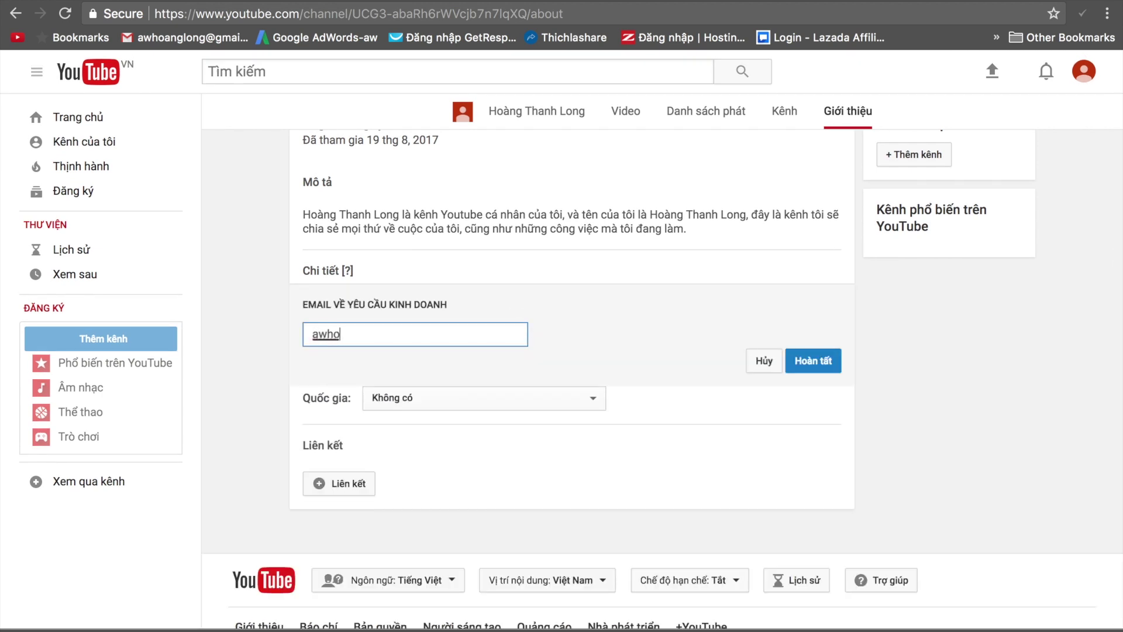
pyautogui.press('Tab')
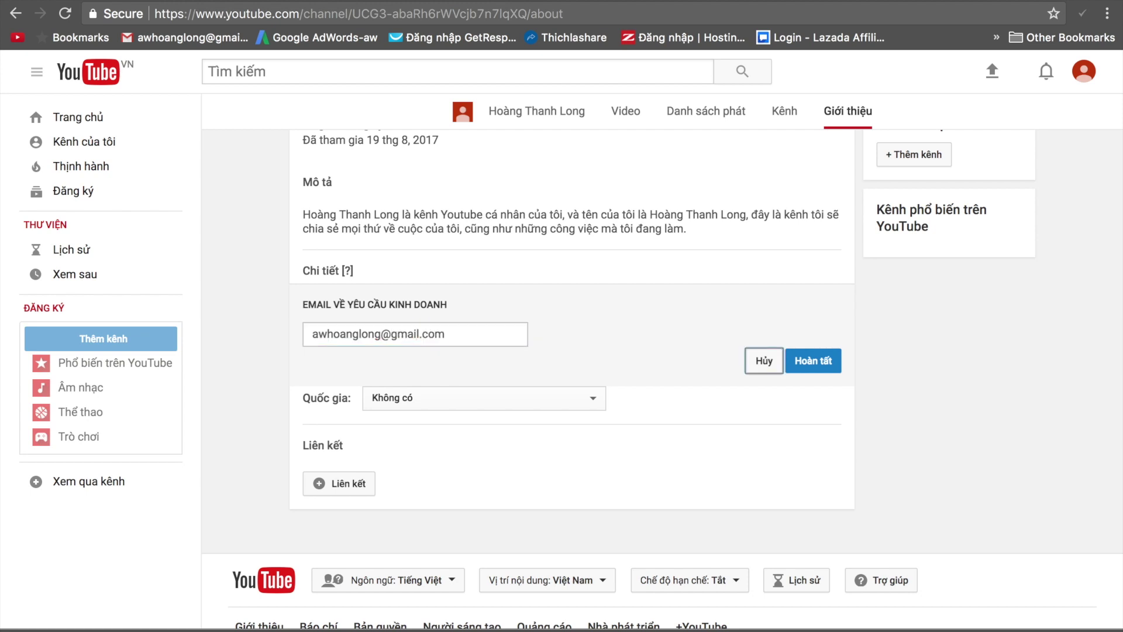
pyautogui.click(811, 363)
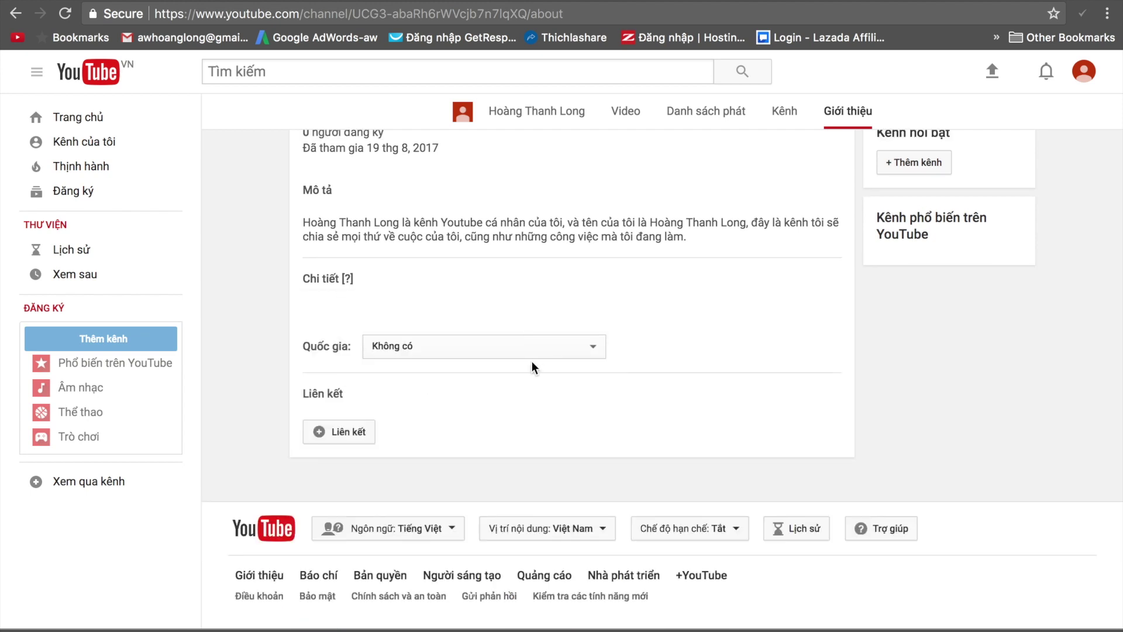
# Set the channel country to Việt Nam and add an empty custom link row.
pyautogui.click(560, 343)
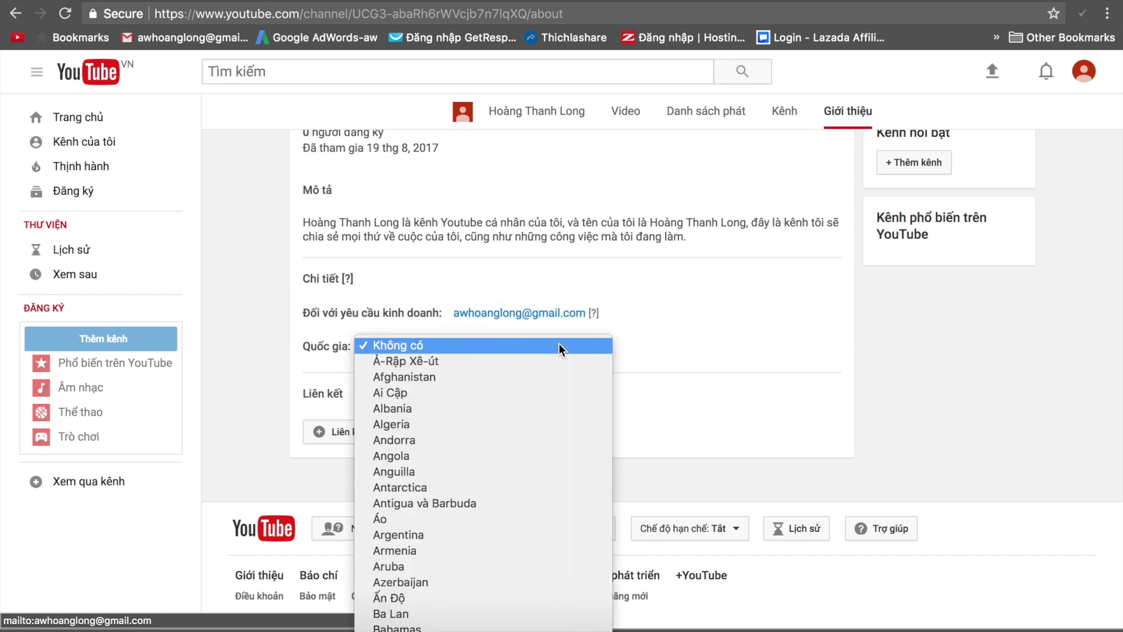
pyautogui.write('vi')
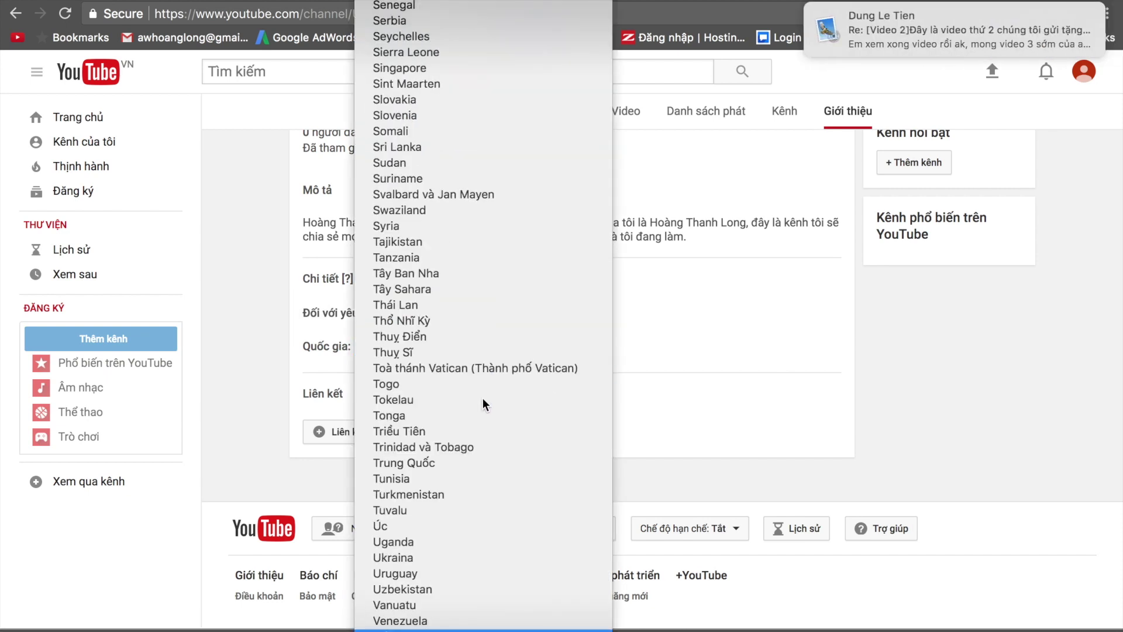
pyautogui.scroll(-3, 439, 603)
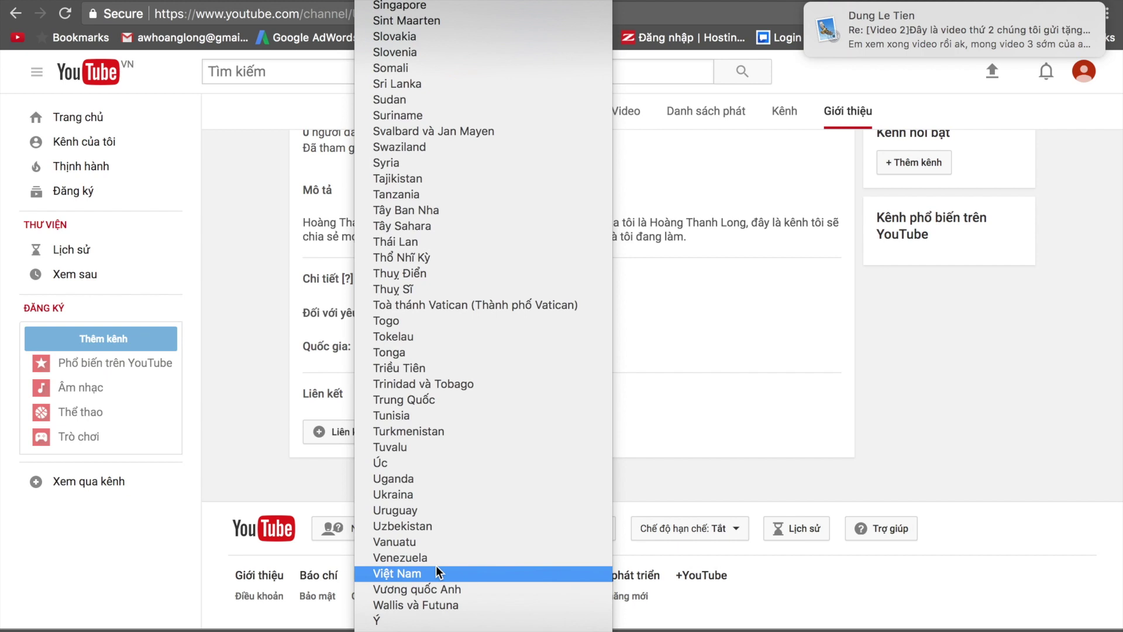
pyautogui.click(439, 571)
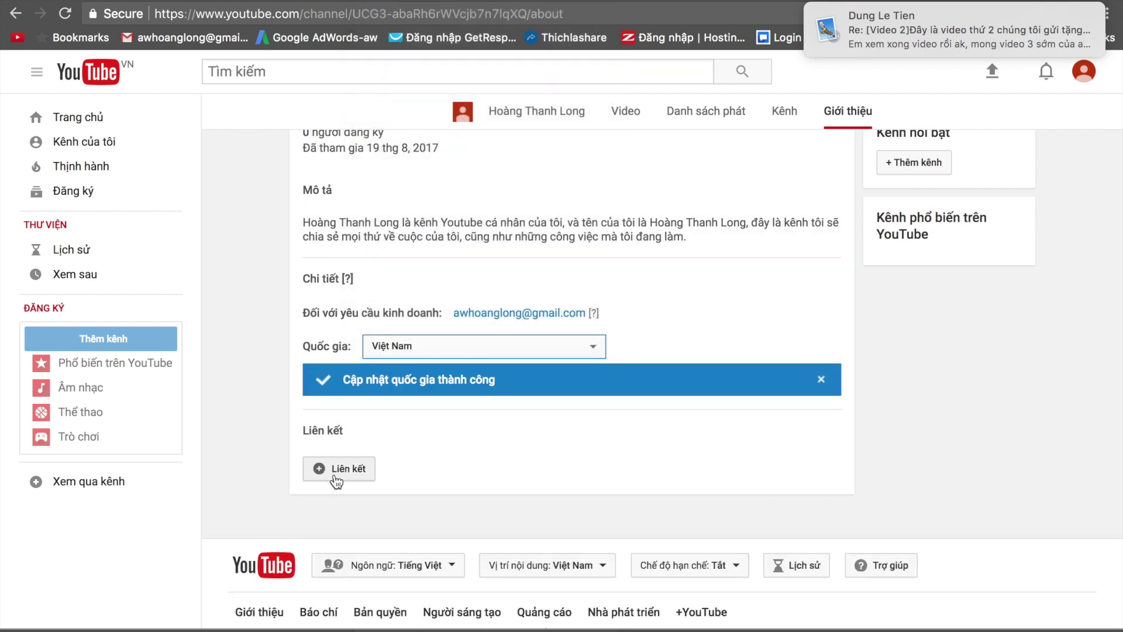
pyautogui.click(340, 470)
pyautogui.click(345, 527)
# Title the first custom link Facebook and paste the Facebook profile URL into it.
pyautogui.click(370, 525)
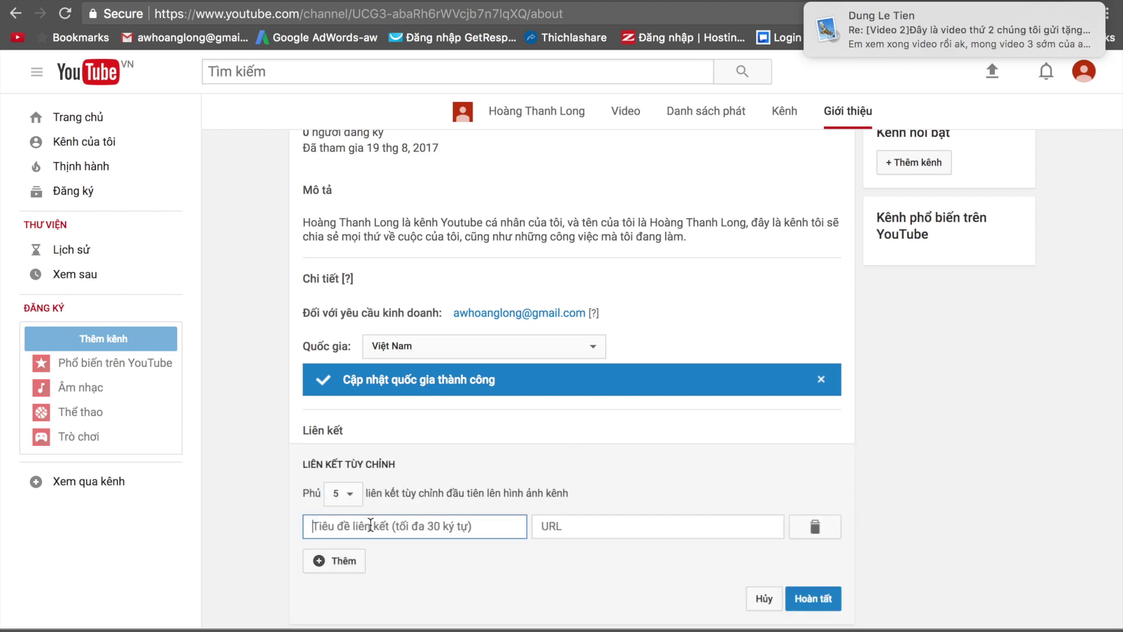
pyautogui.write('Eacebooj')
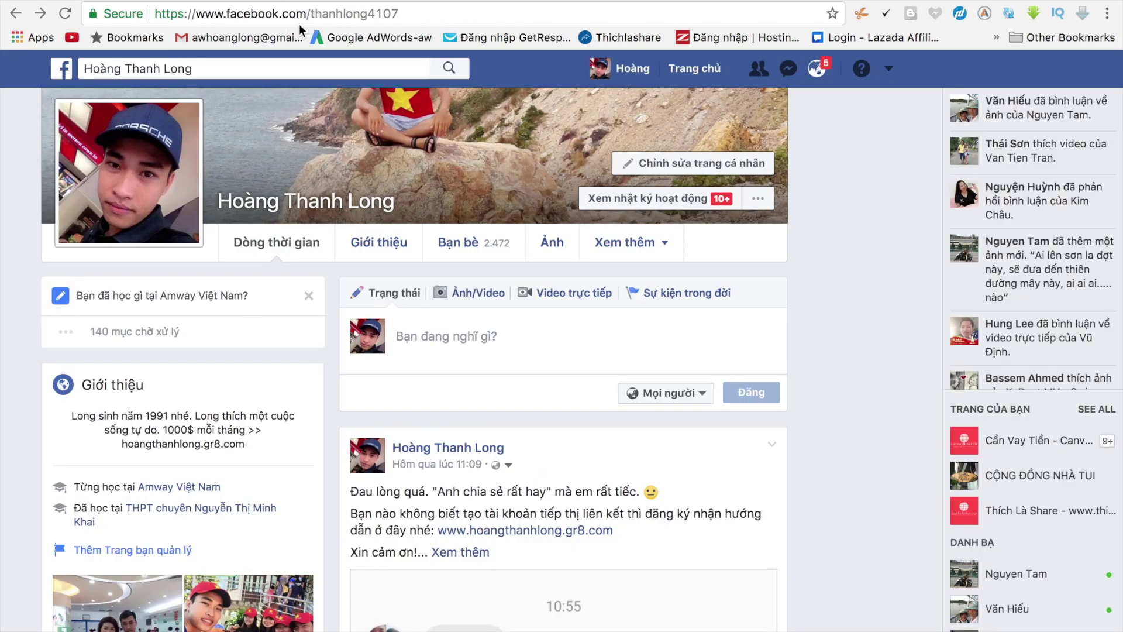
pyautogui.click(264, 20)
pyautogui.press('super+c')
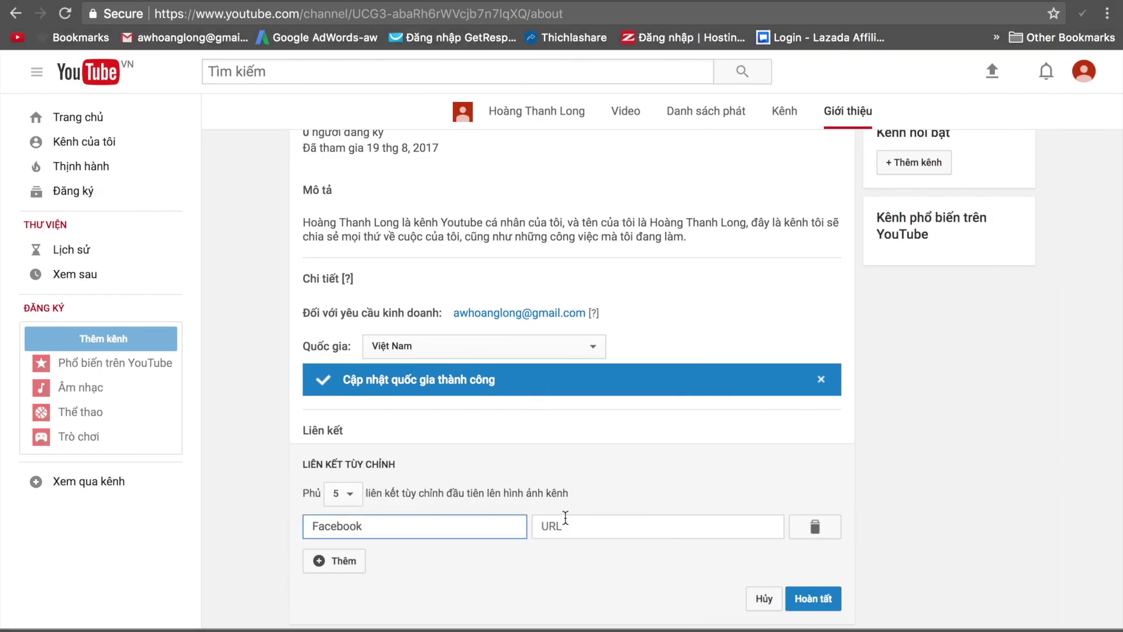
pyautogui.click(565, 523)
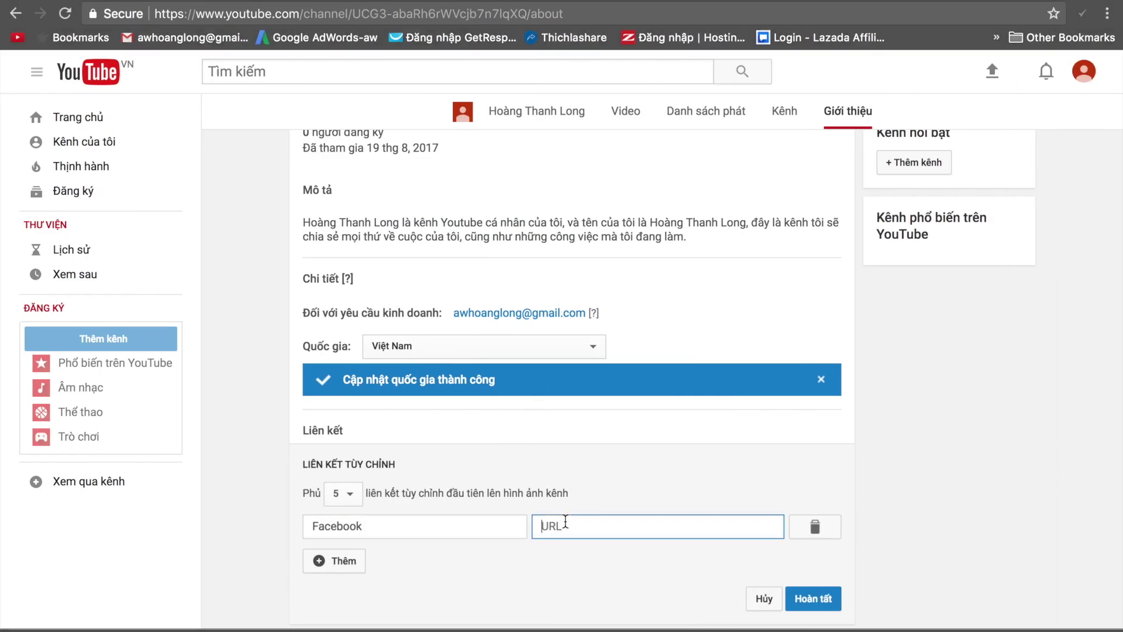
pyautogui.press('super+v')
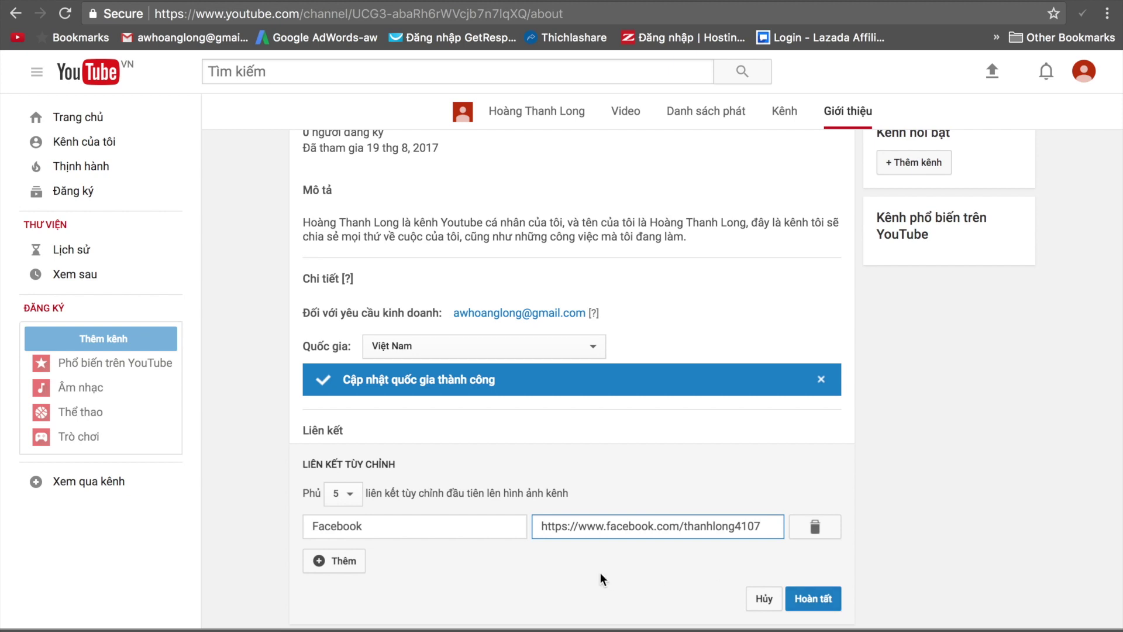
# Add a second custom link titled 'Theo dõi kênh'.
pyautogui.click(356, 562)
pyautogui.click(358, 561)
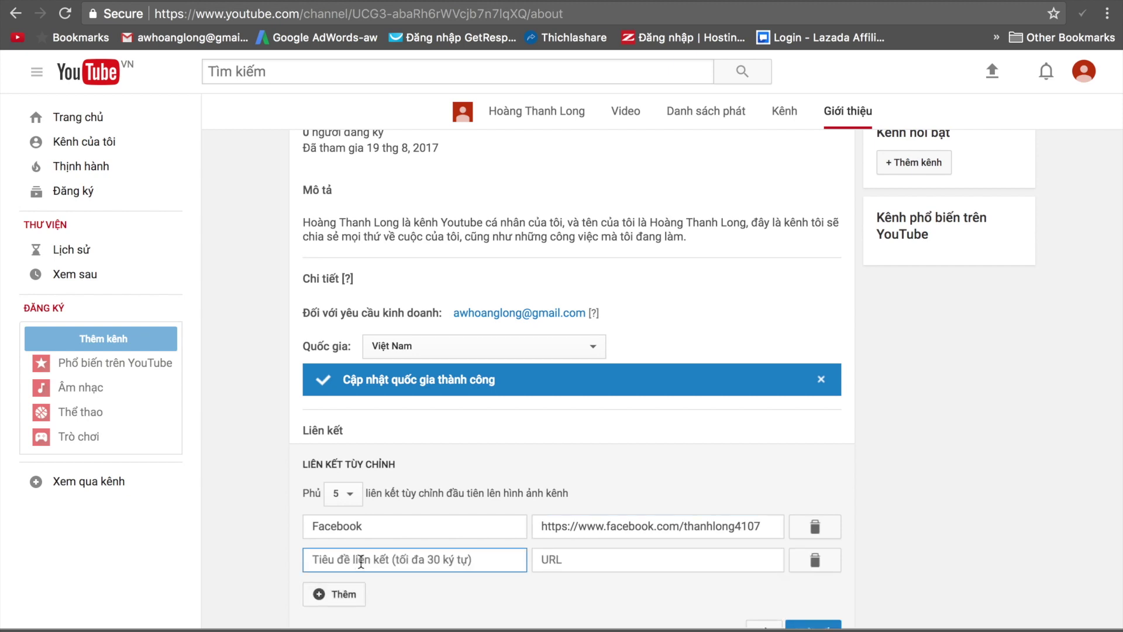
pyautogui.write('Theo ')
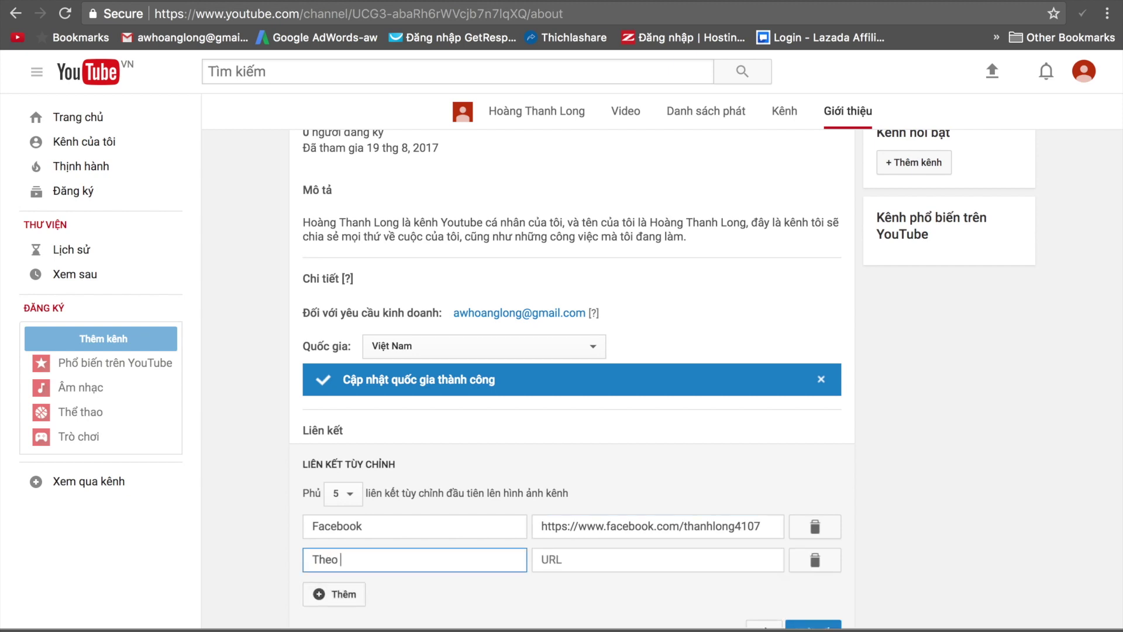
pyautogui.write('dõi kênh')
# Open YouTube in a new incognito window and go to your own channel page.
pyautogui.press('super+shift+n')
pyautogui.write('y')
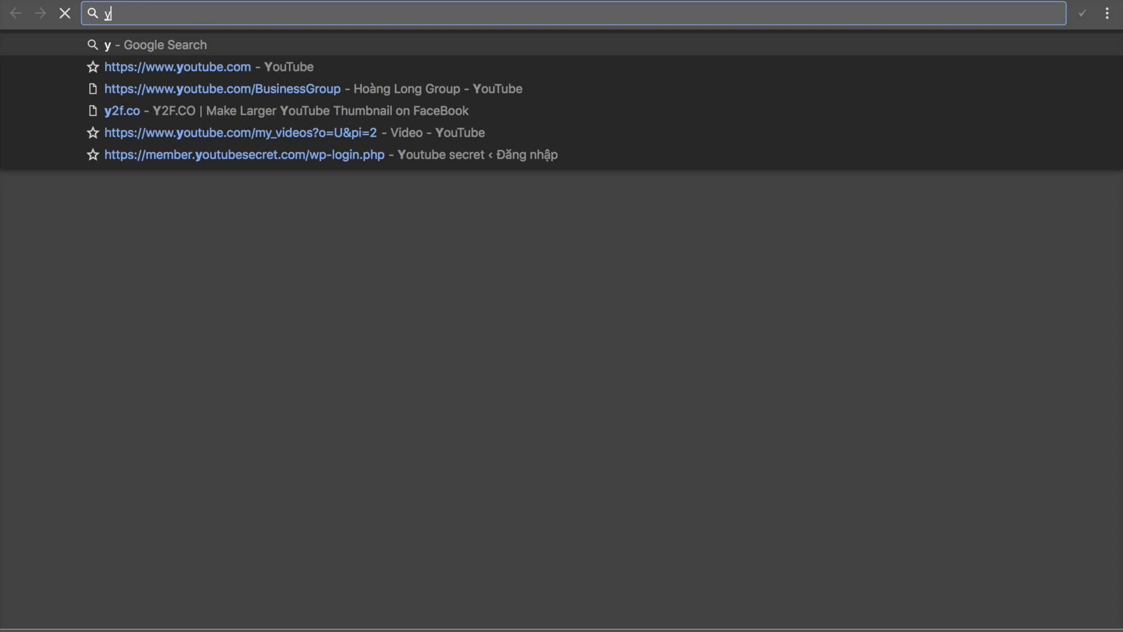
pyautogui.press('Down')
pyautogui.press('Return')
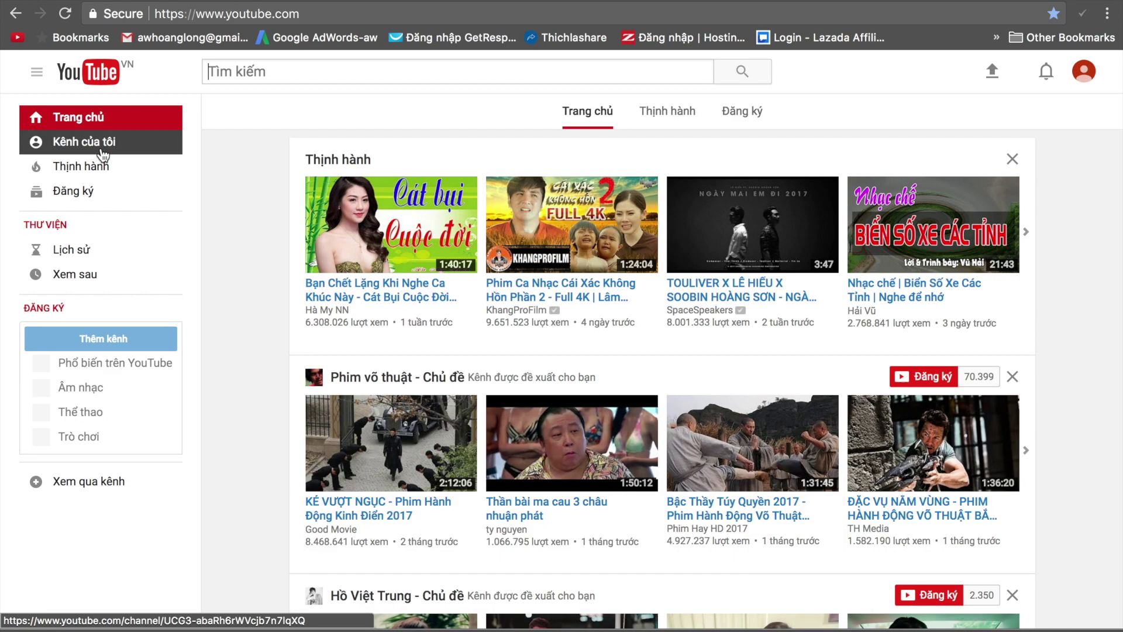
pyautogui.click(103, 146)
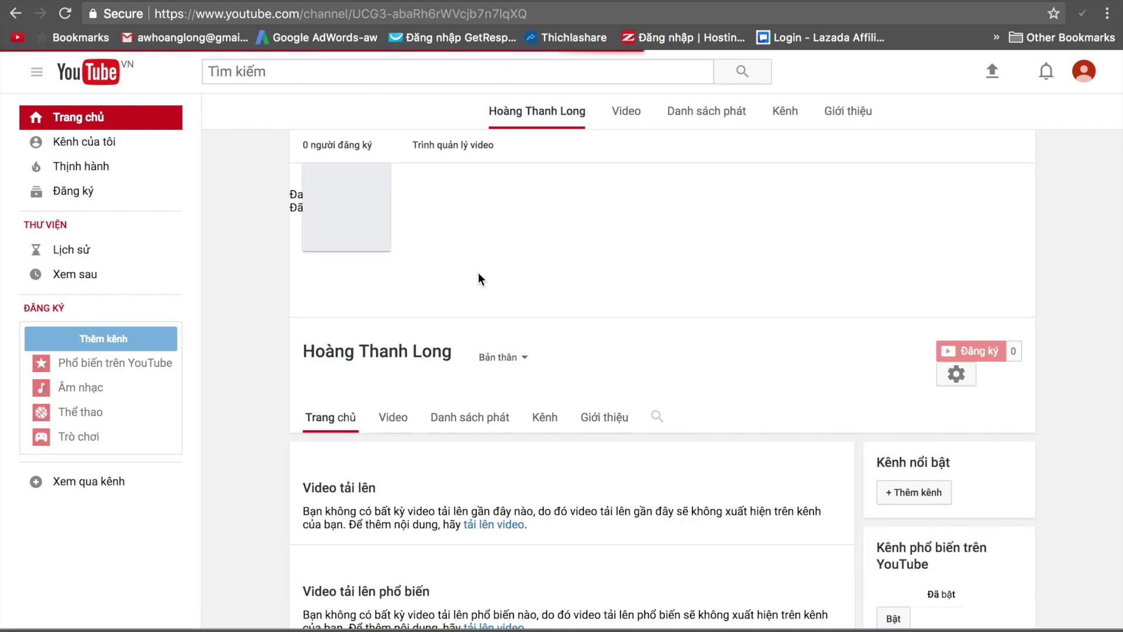
# Build the subscribe link by appending ?sub_confirmation=1 to the channel address, then copy it.
pyautogui.click(541, 12)
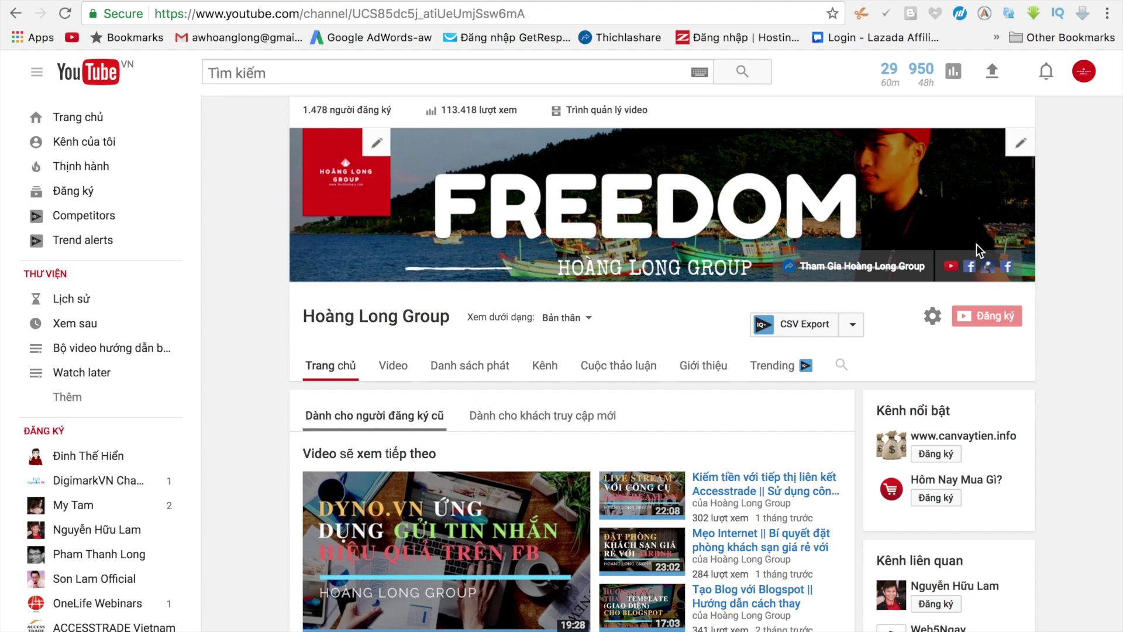
pyautogui.rightClick(952, 272)
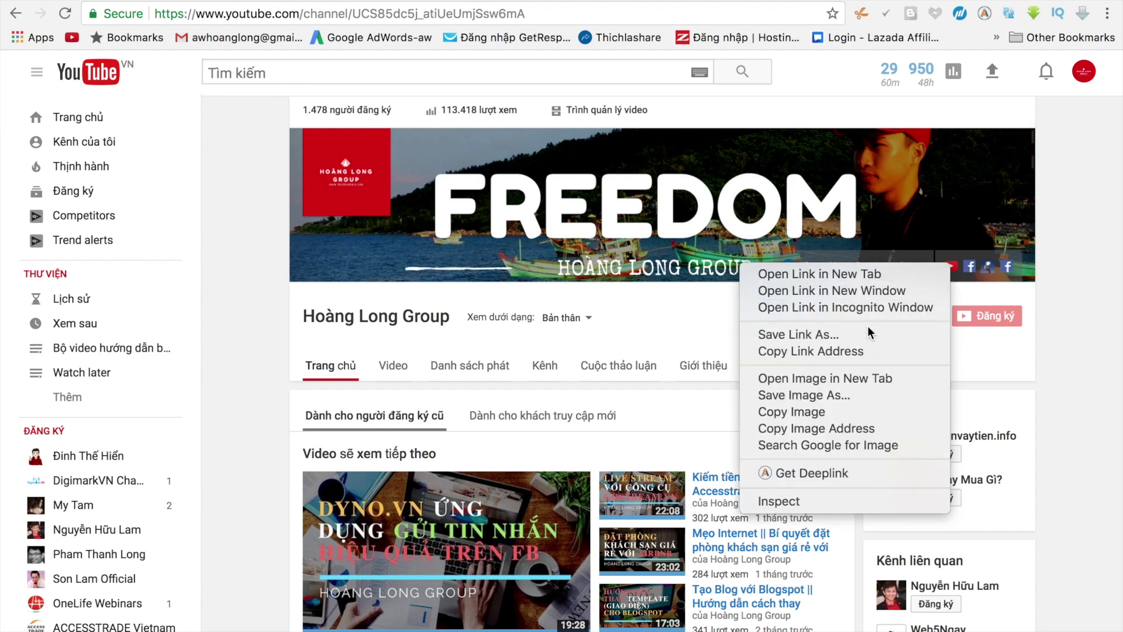
pyautogui.click(857, 351)
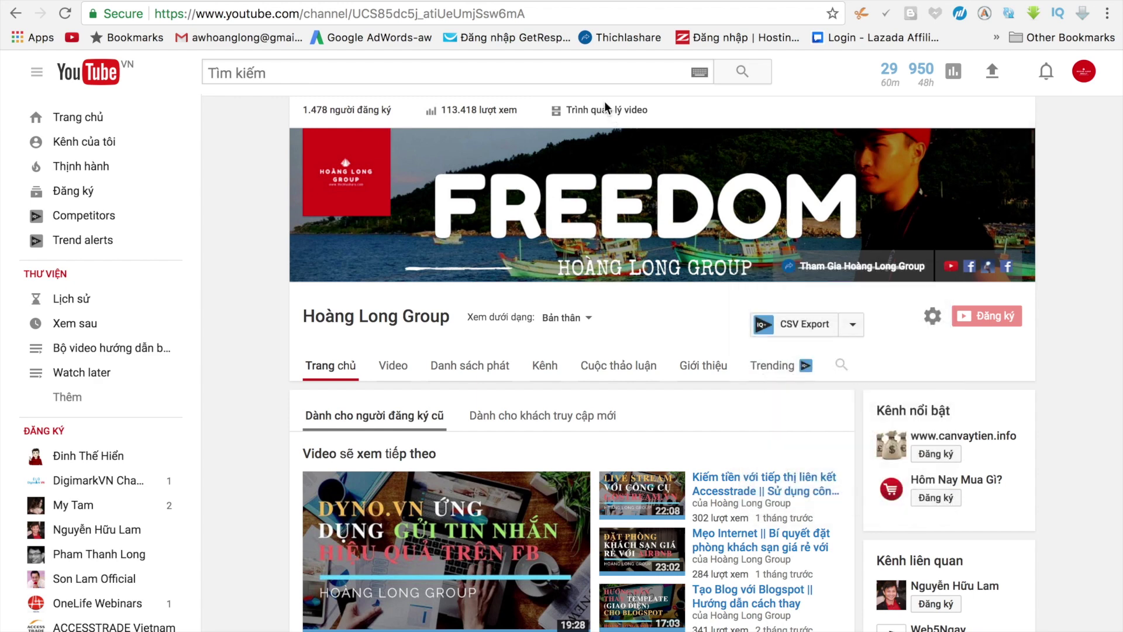
pyautogui.click(534, 15)
pyautogui.press('super+v')
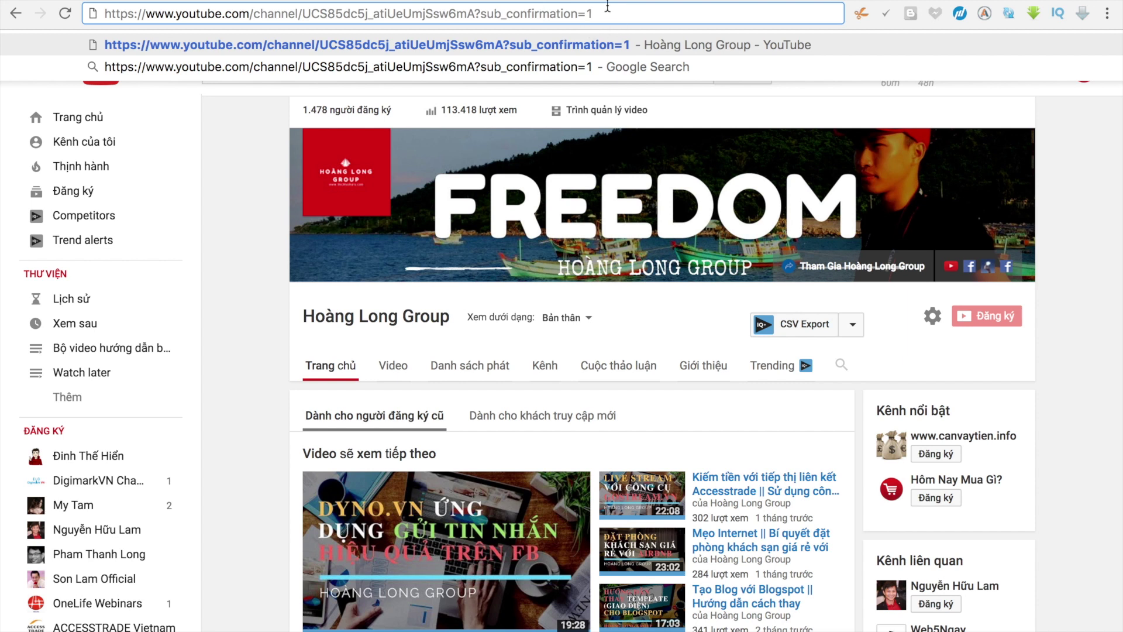
pyautogui.moveTo(605, 14); pyautogui.dragTo(481, 19)
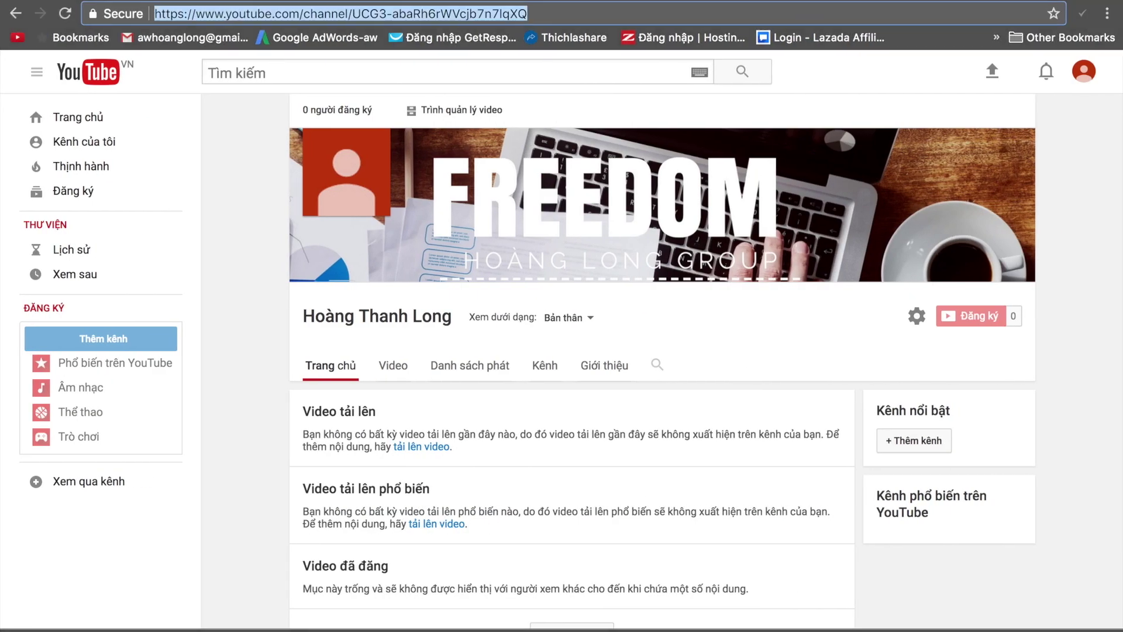
pyautogui.click(559, 15)
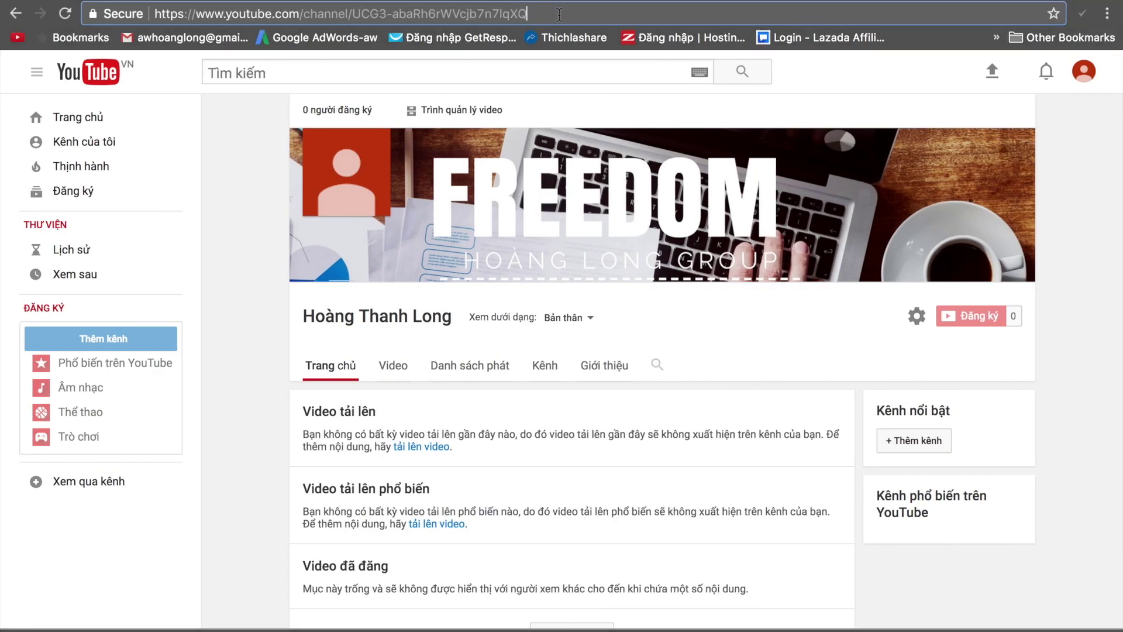
pyautogui.press('super+v')
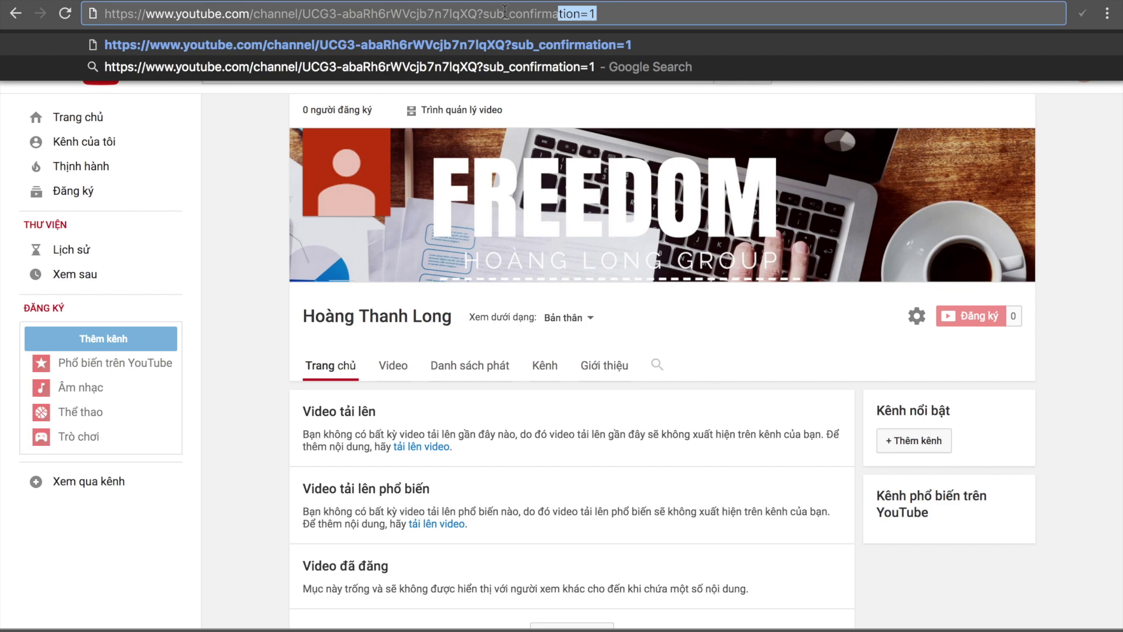
pyautogui.press('super+a')
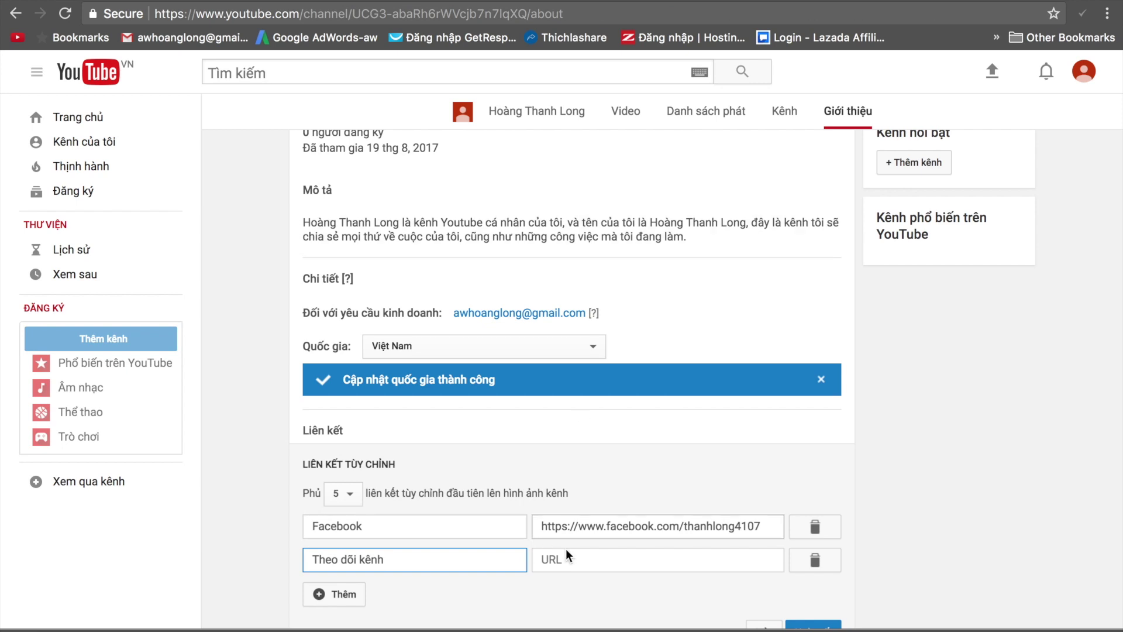
# Paste the subscribe link as the Theo dõi kênh URL and save the custom links.
pyautogui.click(572, 562)
pyautogui.hotkey('ctrl', 'v')
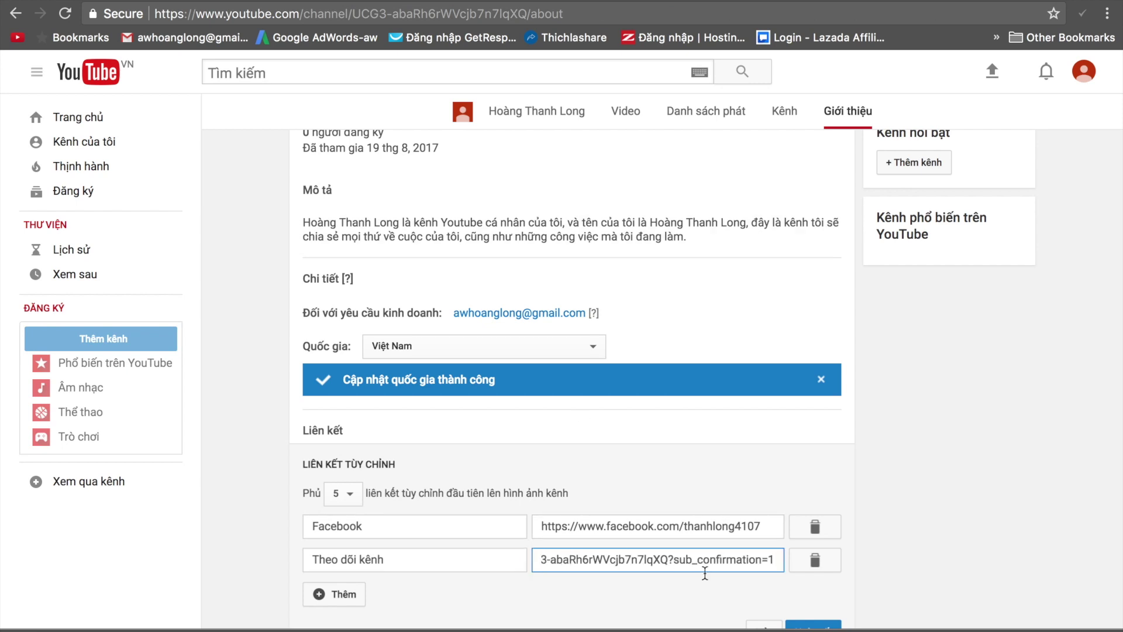
pyautogui.scroll(-2, 704, 567)
pyautogui.click(813, 560)
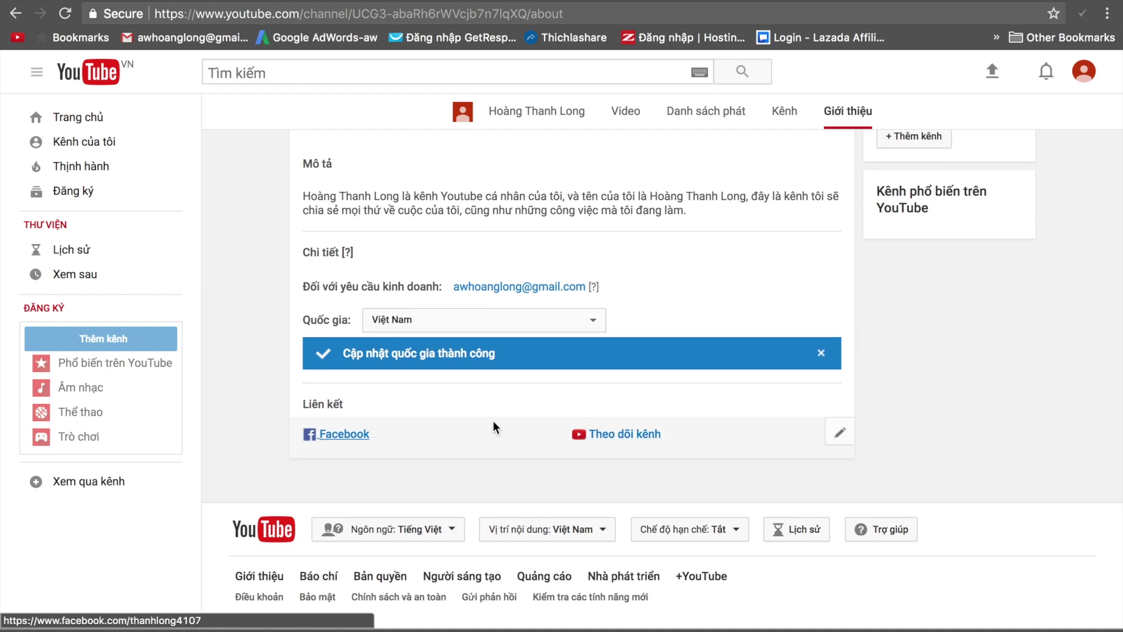
pyautogui.scroll(3, 493, 420)
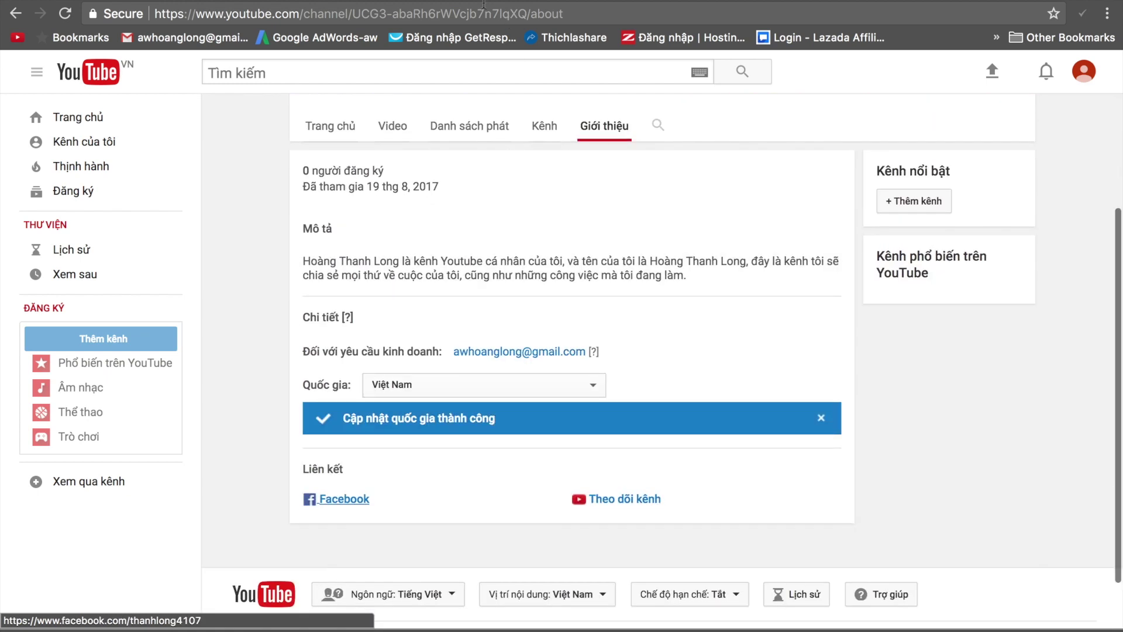
pyautogui.click(487, 7)
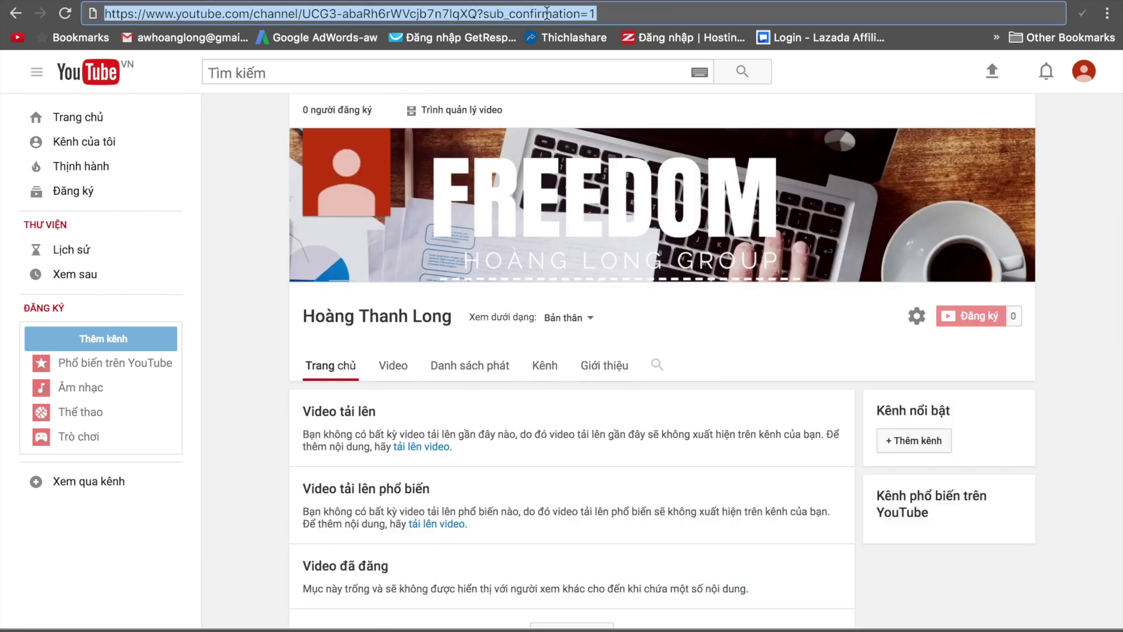
# Load the sub_confirmation=1 channel link in a new Chrome incognito window.
pyautogui.click(1107, 13)
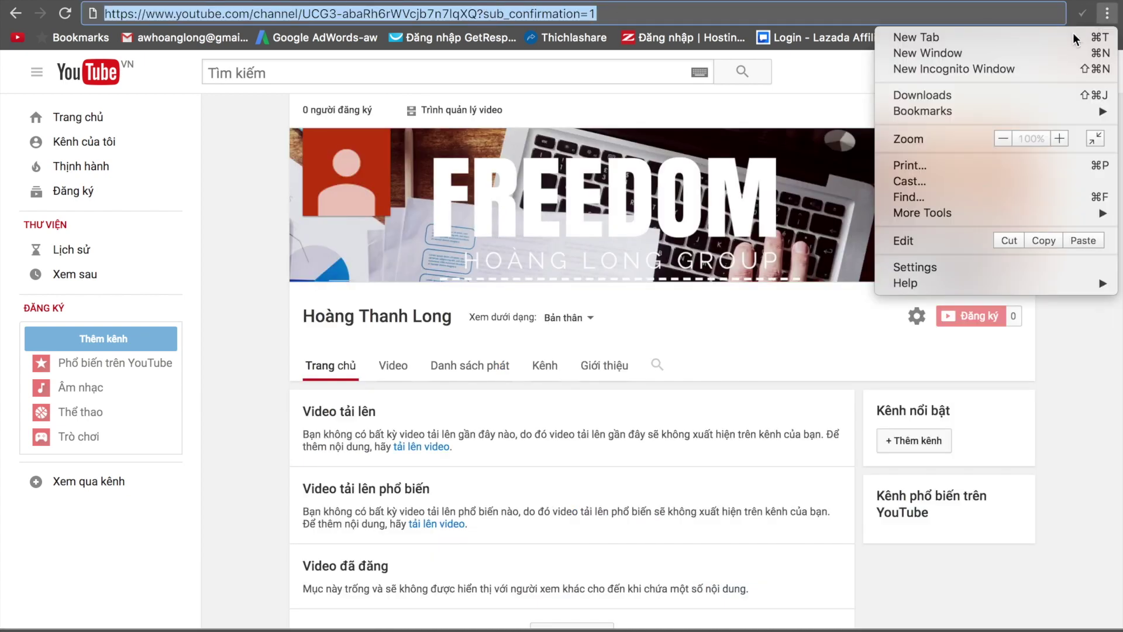
pyautogui.click(1030, 66)
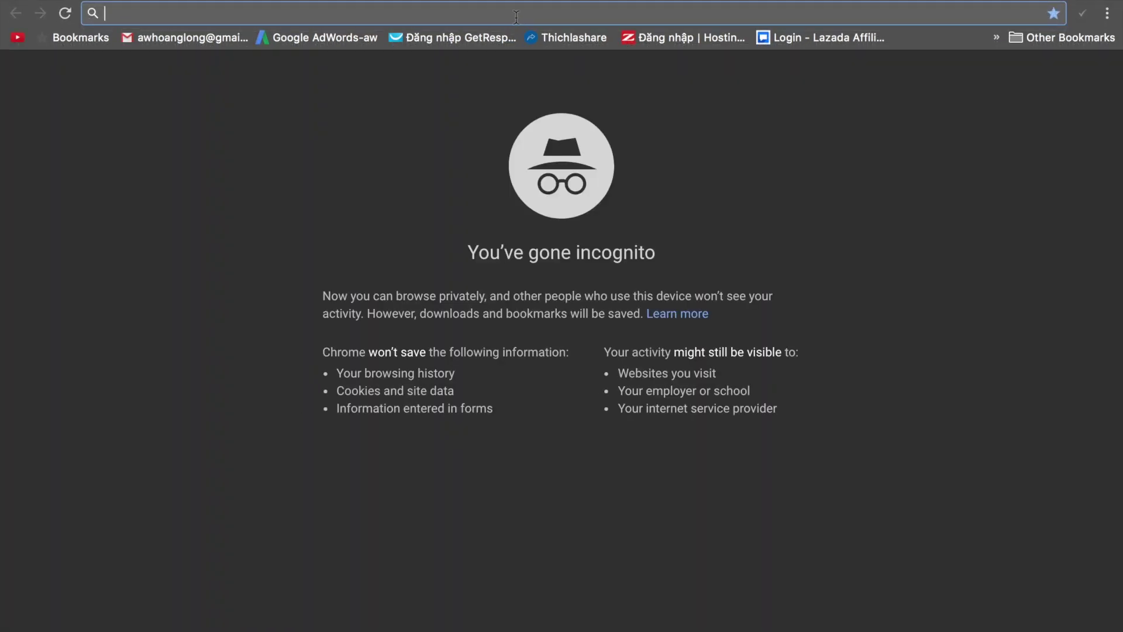
pyautogui.press('super+v')
pyautogui.press('Return')
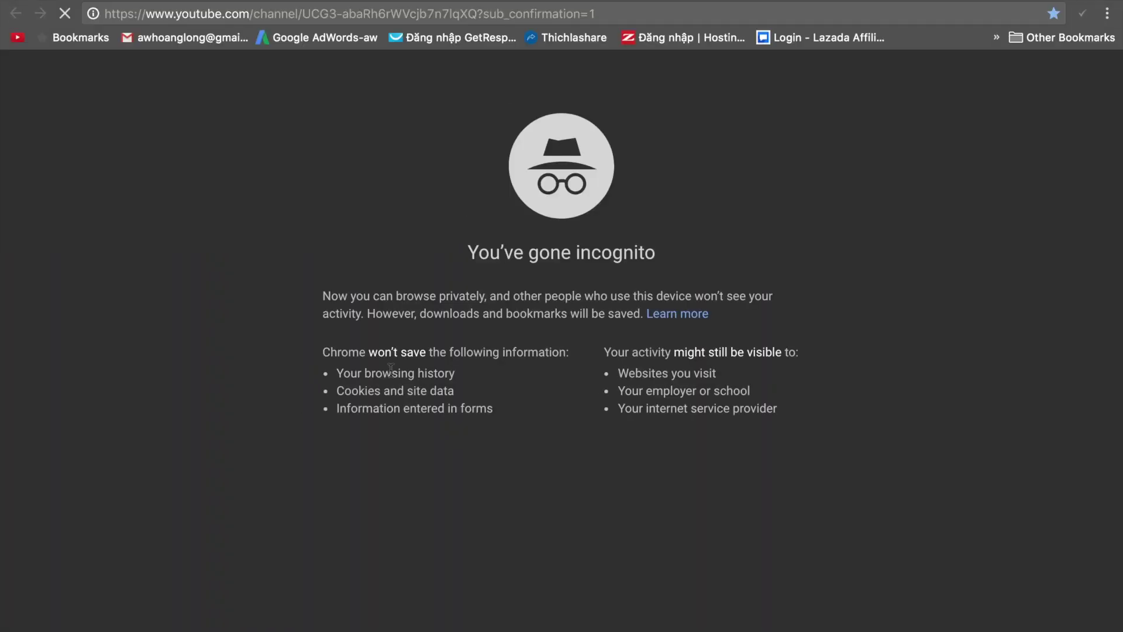